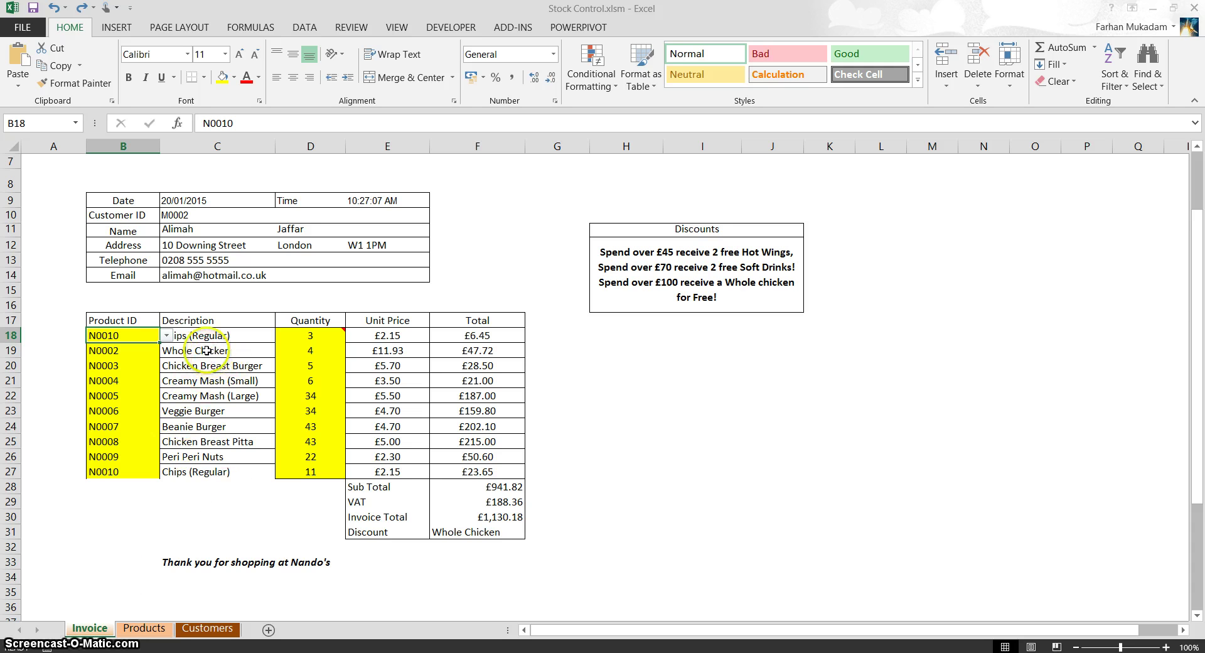
# Step: Pick N0007 as the Product ID of the first invoice line, and switch it back to N0010
pyautogui.click(210, 397)
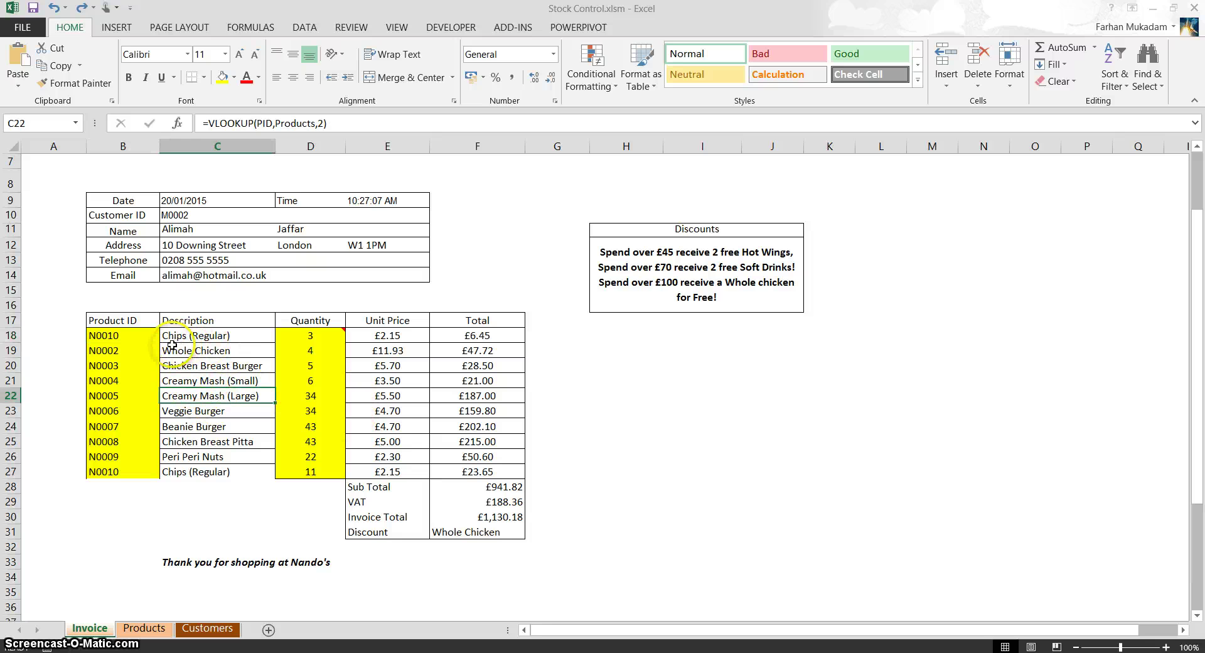
pyautogui.click(130, 340)
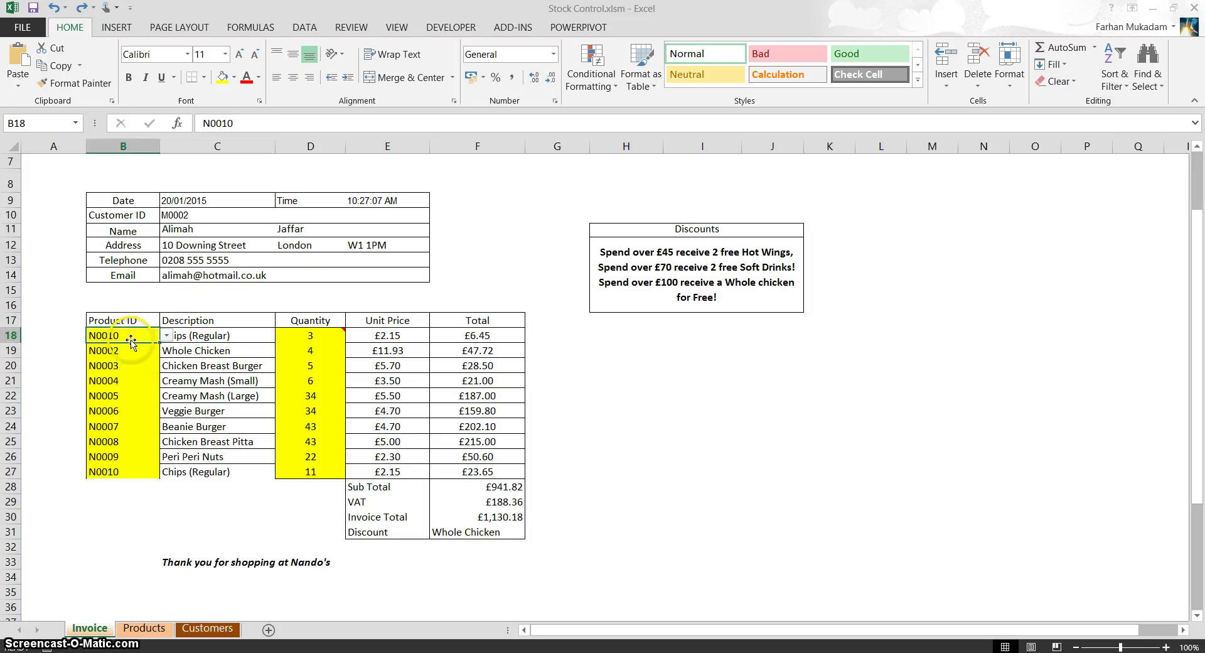
pyautogui.click(166, 335)
pyautogui.click(145, 352)
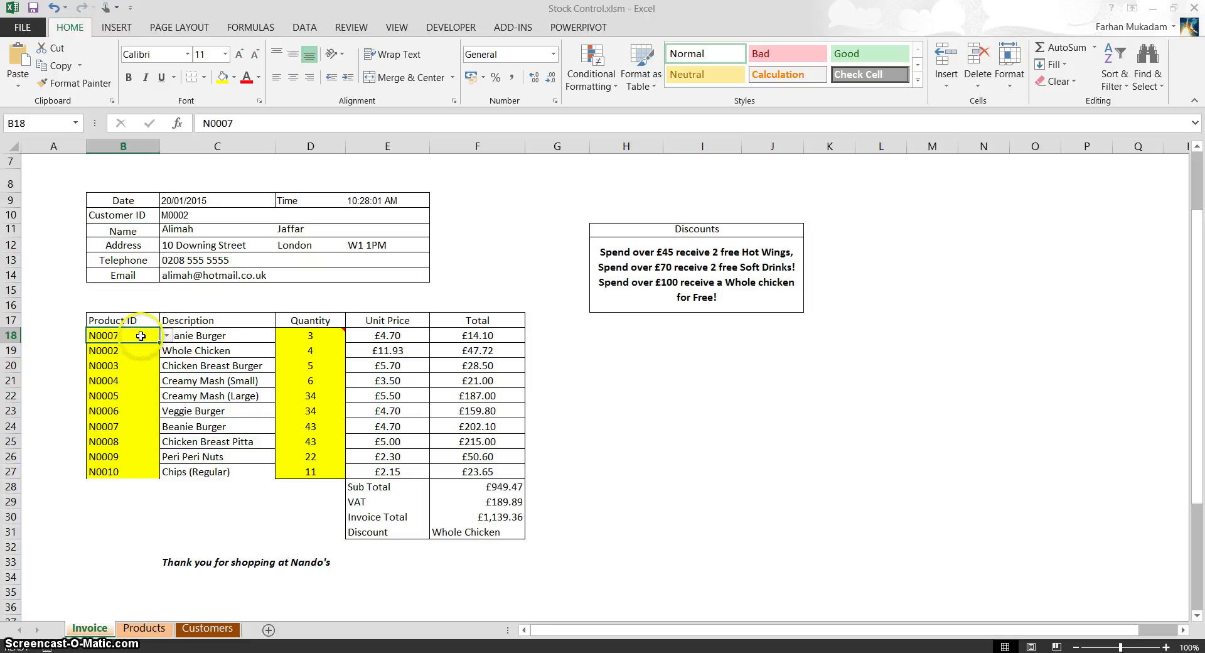
pyautogui.click(167, 335)
pyautogui.click(128, 380)
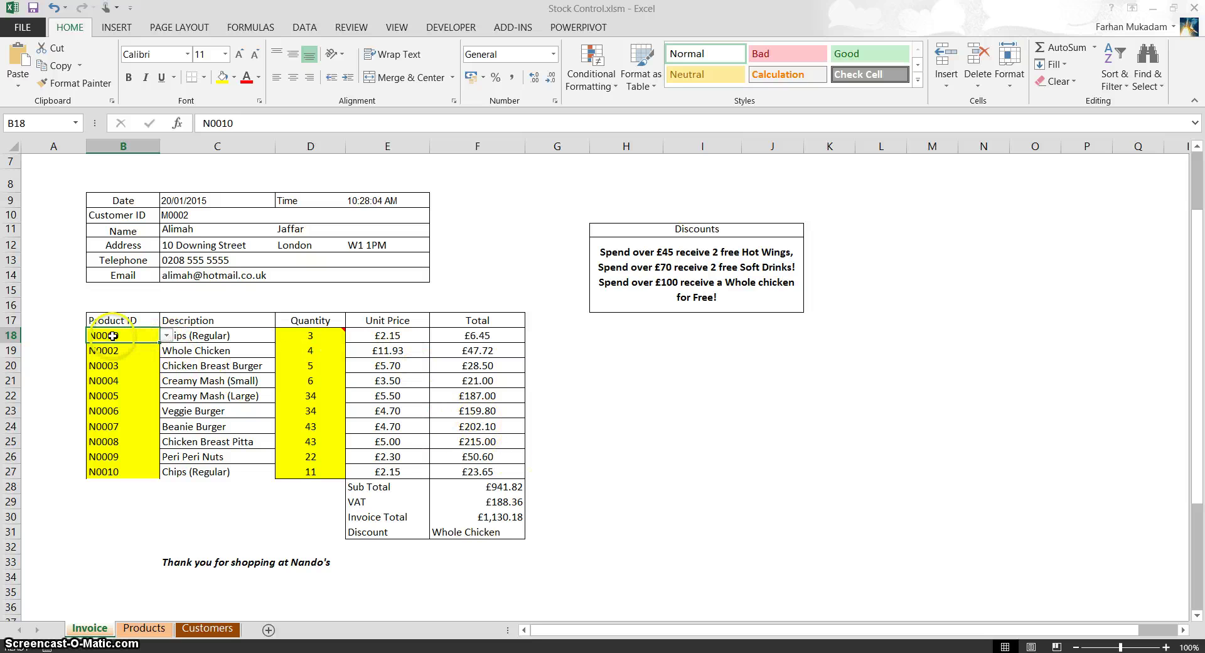
# Step: Clear all Product IDs from the invoice lines in B18:B27
pyautogui.press('Delete')
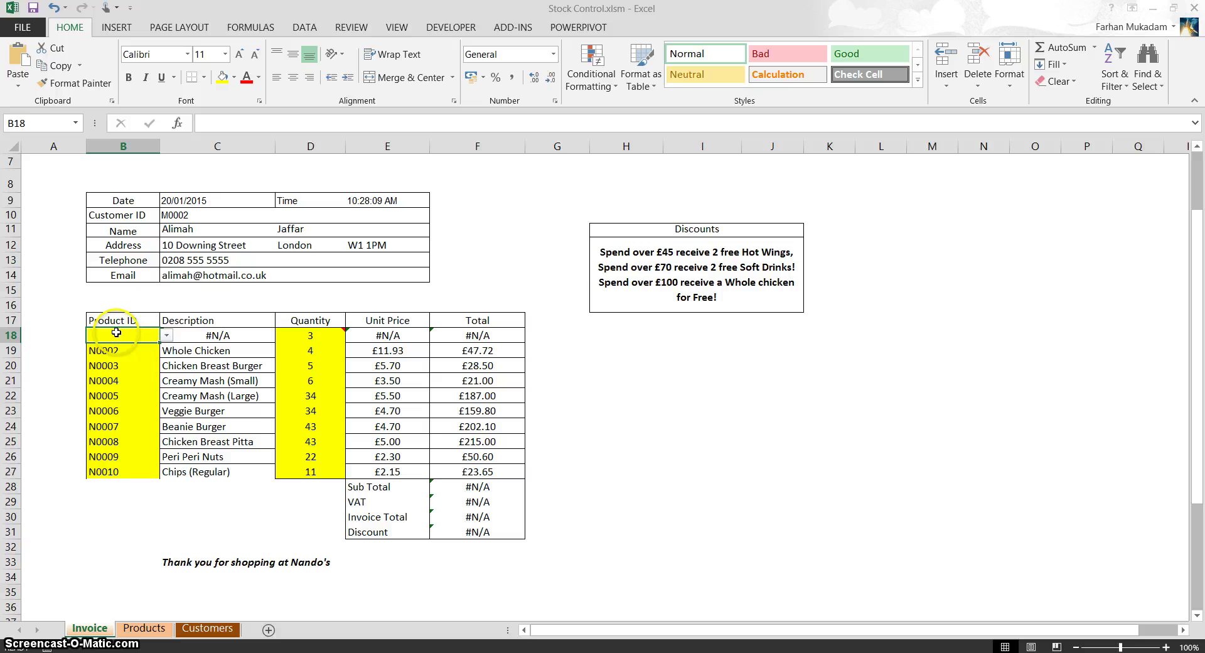
pyautogui.moveTo(110, 332); pyautogui.dragTo(115, 472)
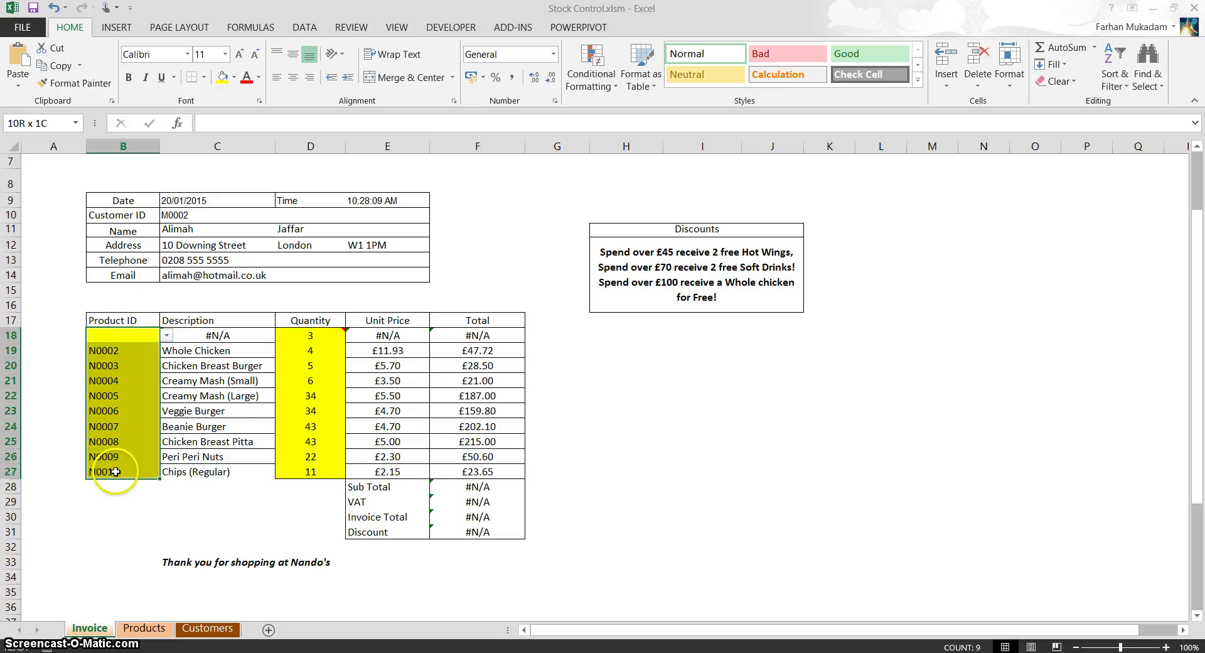
pyautogui.press('Delete')
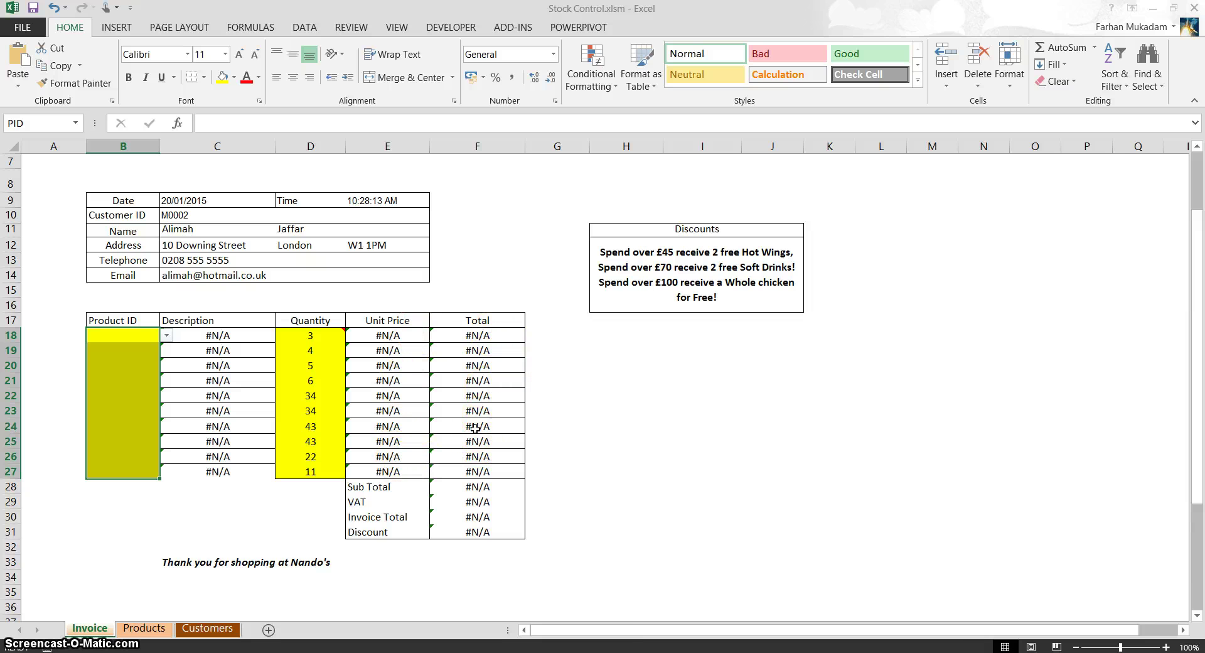
# Step: Inspect the VLOOKUP formula in the Description column and the Product ID range B18:B27 it looks up
pyautogui.click(232, 338)
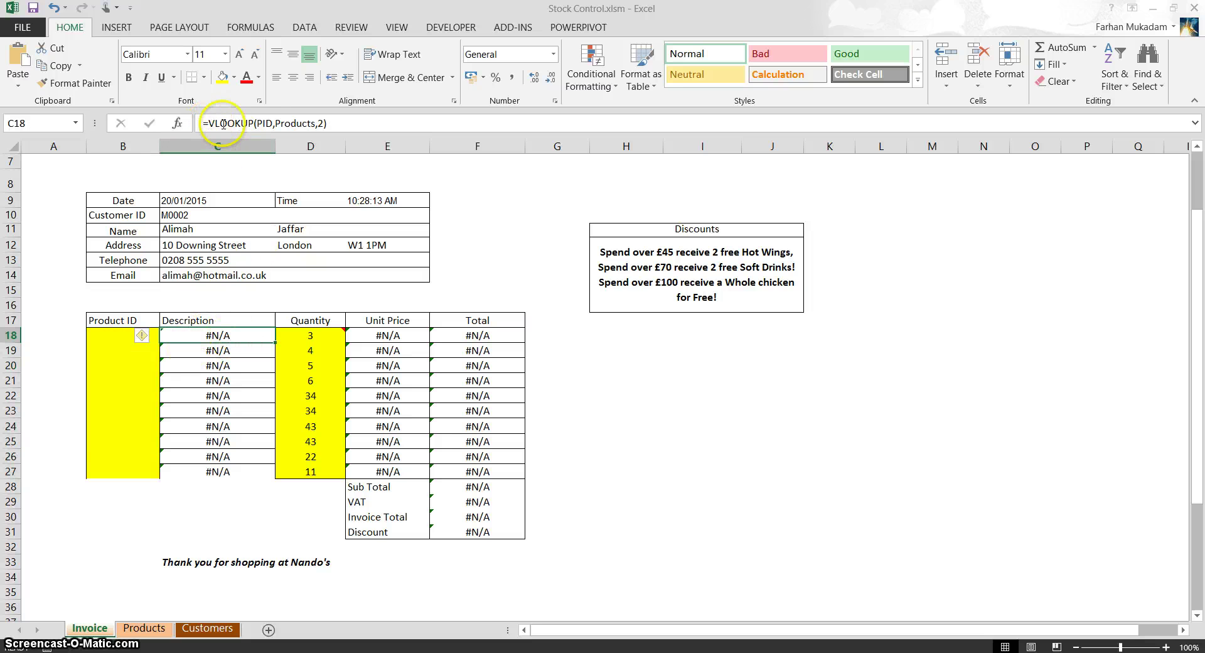
pyautogui.click(121, 424)
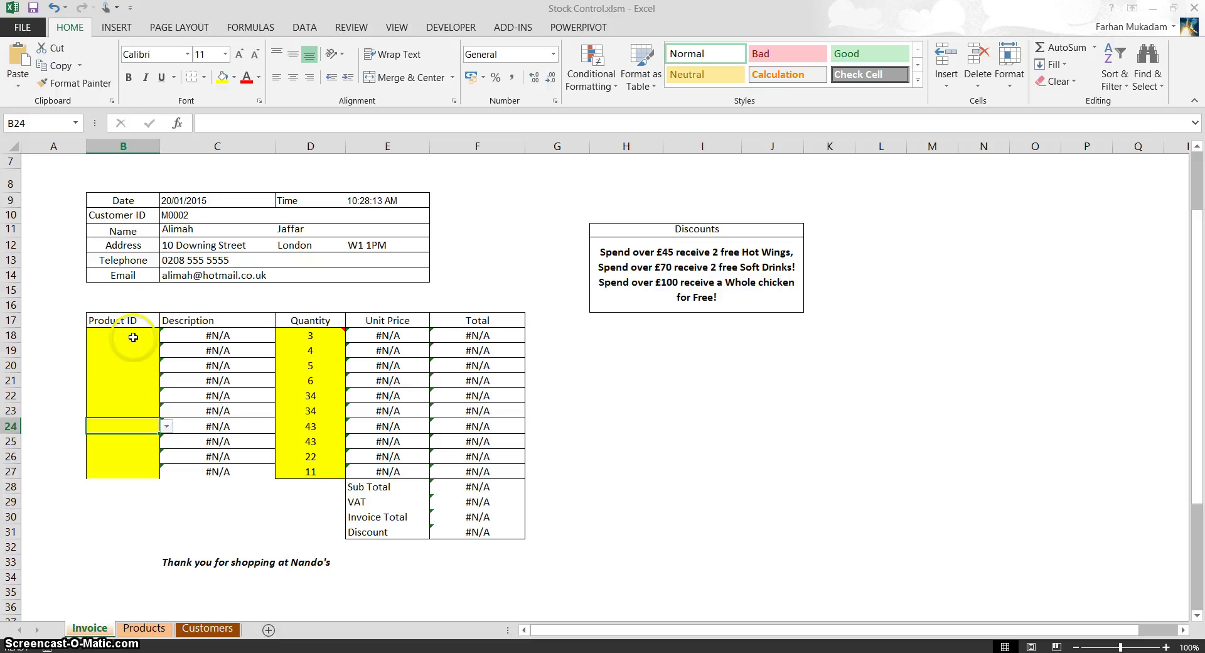
pyautogui.moveTo(133, 337); pyautogui.dragTo(113, 477)
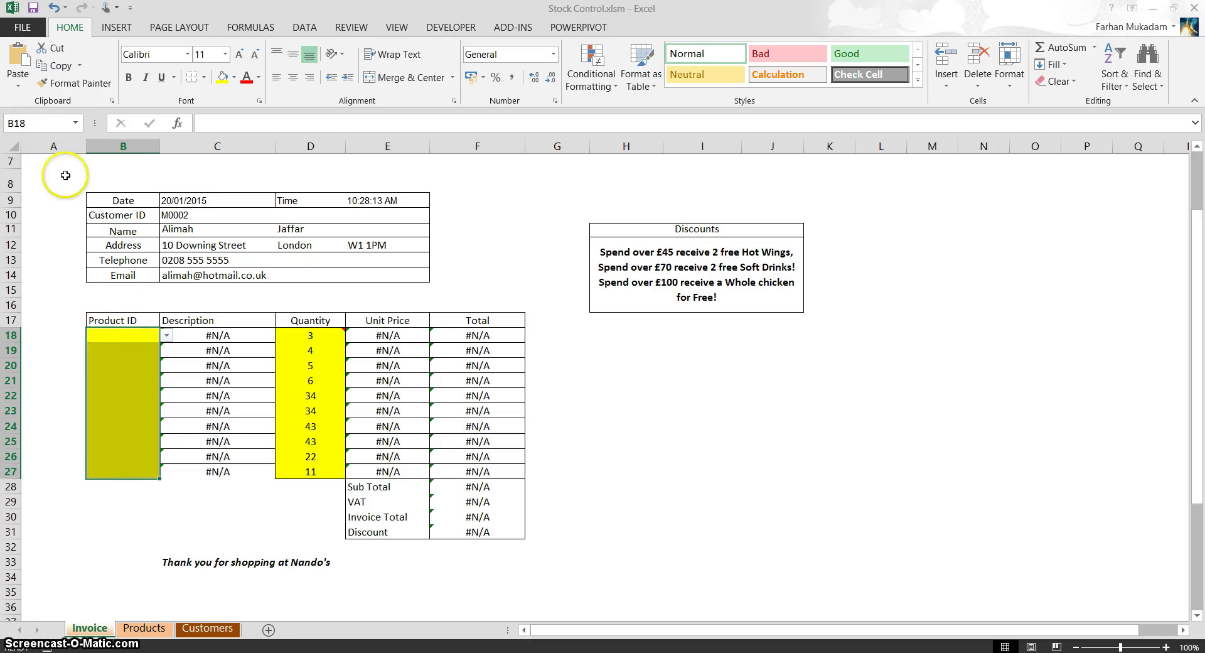
pyautogui.click(165, 394)
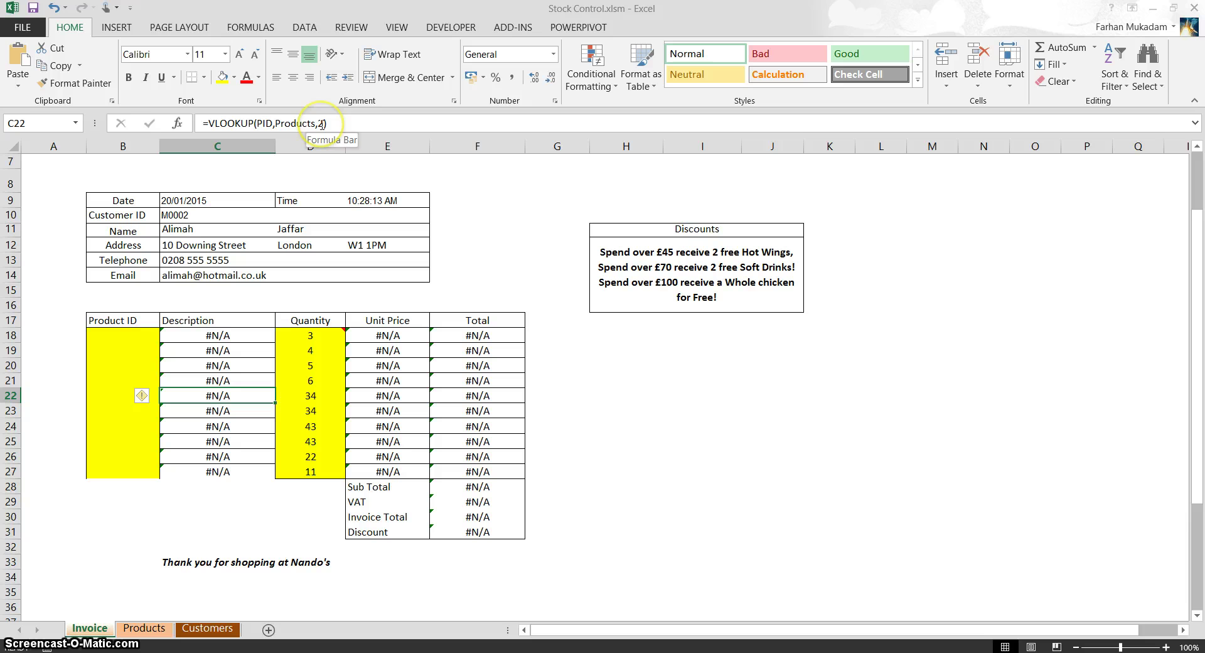
pyautogui.click(133, 339)
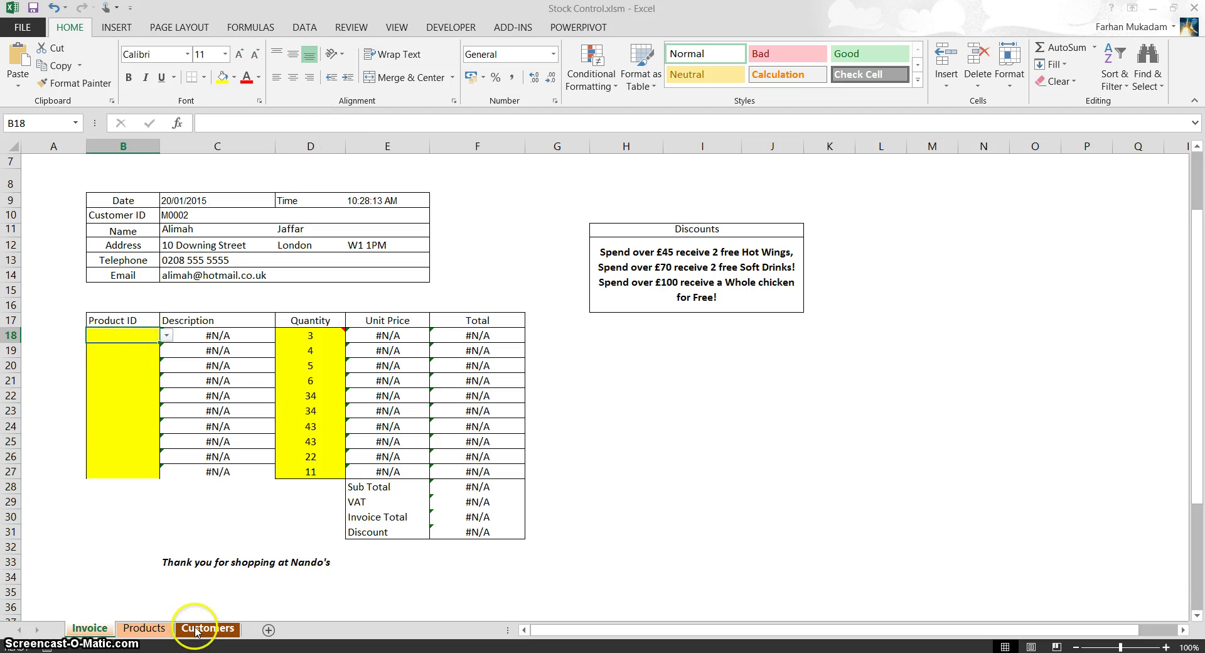
# Step: Review the product table on the Products sheet that the lookup uses, and return to the Invoice sheet
pyautogui.click(143, 630)
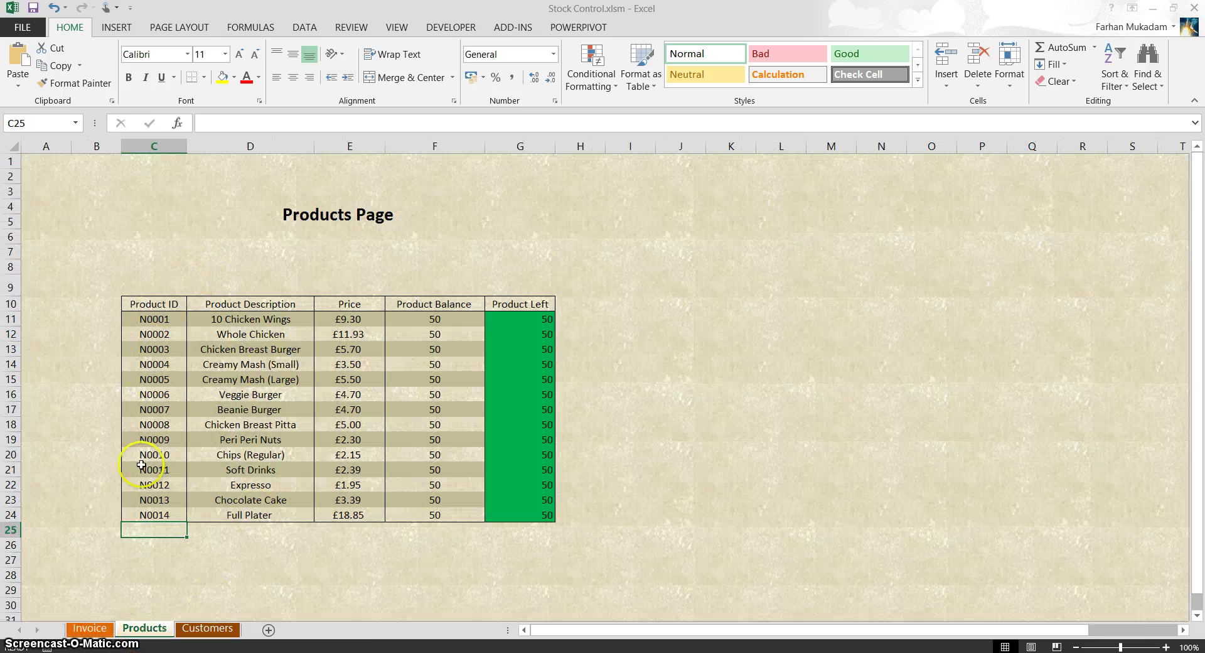
pyautogui.click(290, 546)
pyautogui.click(156, 322)
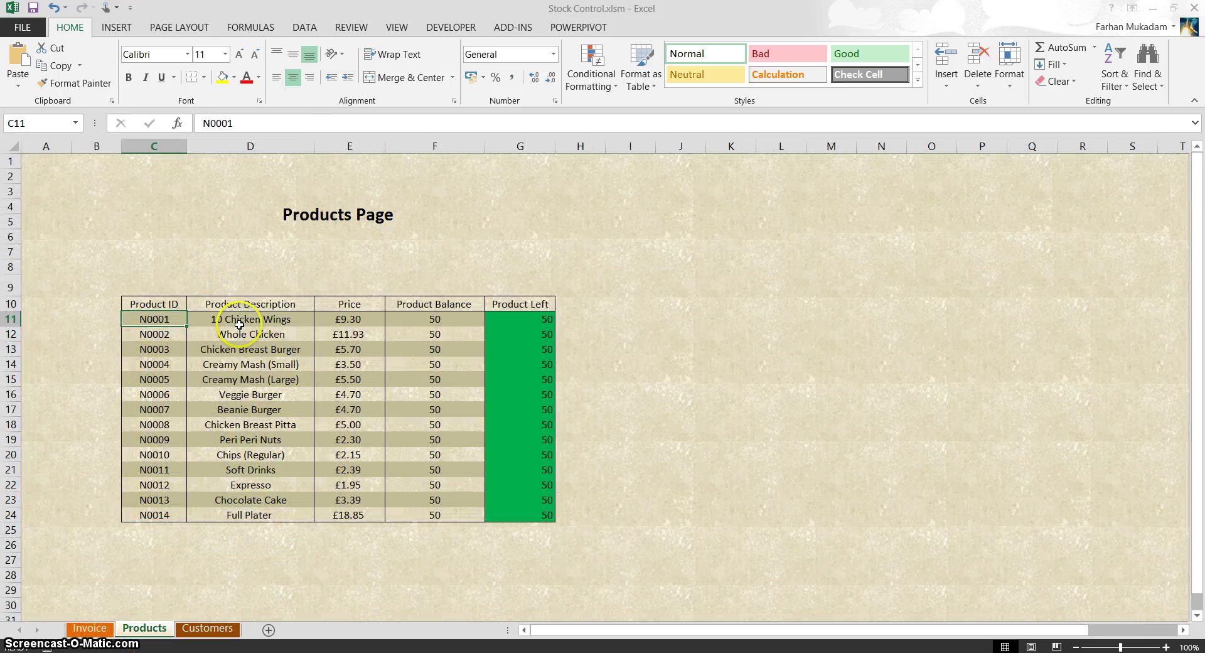
pyautogui.click(159, 530)
pyautogui.click(90, 628)
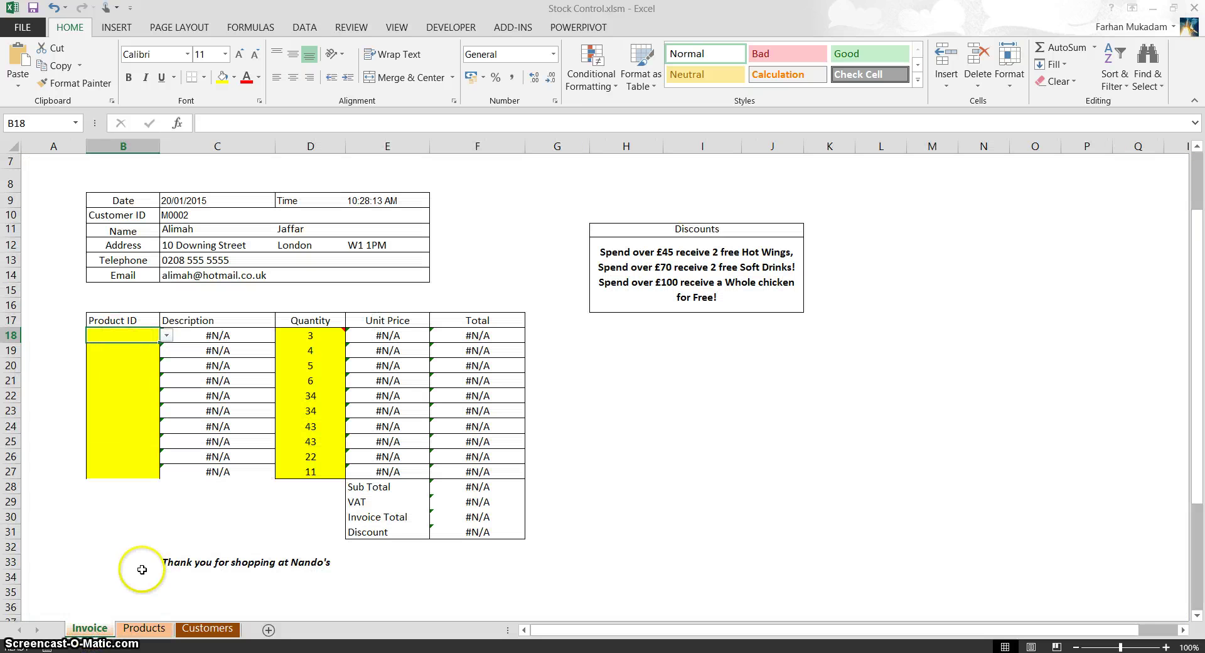
pyautogui.click(139, 628)
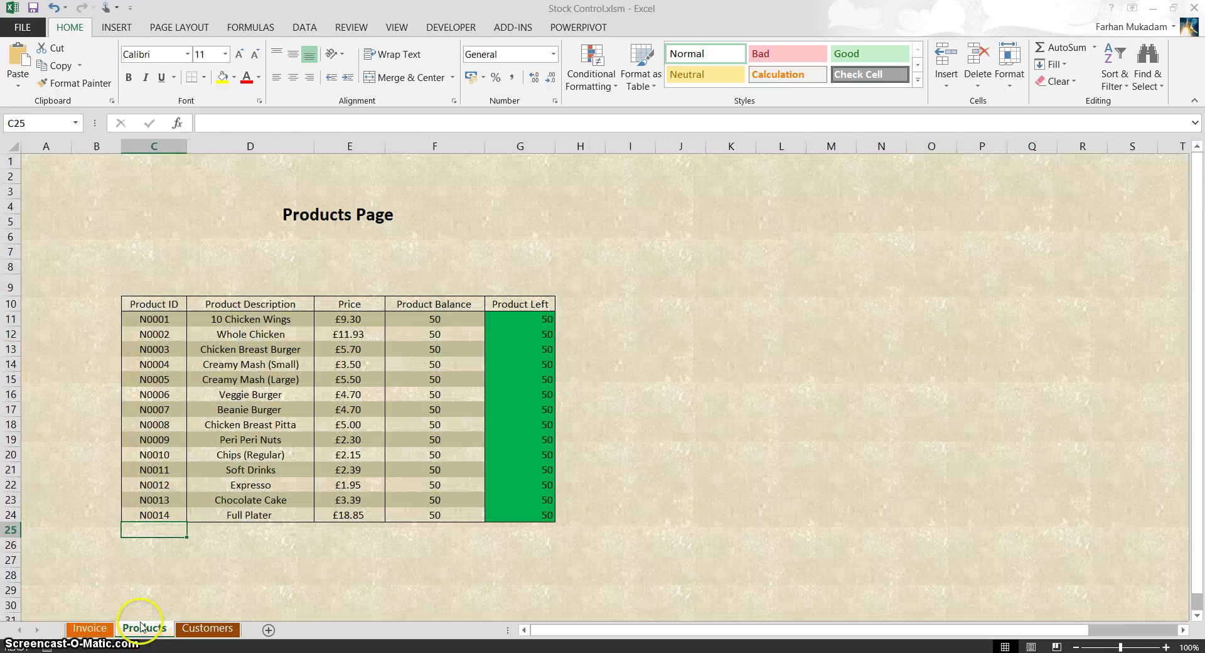
pyautogui.click(93, 628)
# Step: Insert an IF function before the VLOOKUP in C18, with B18="" as its logical test
pyautogui.click(221, 335)
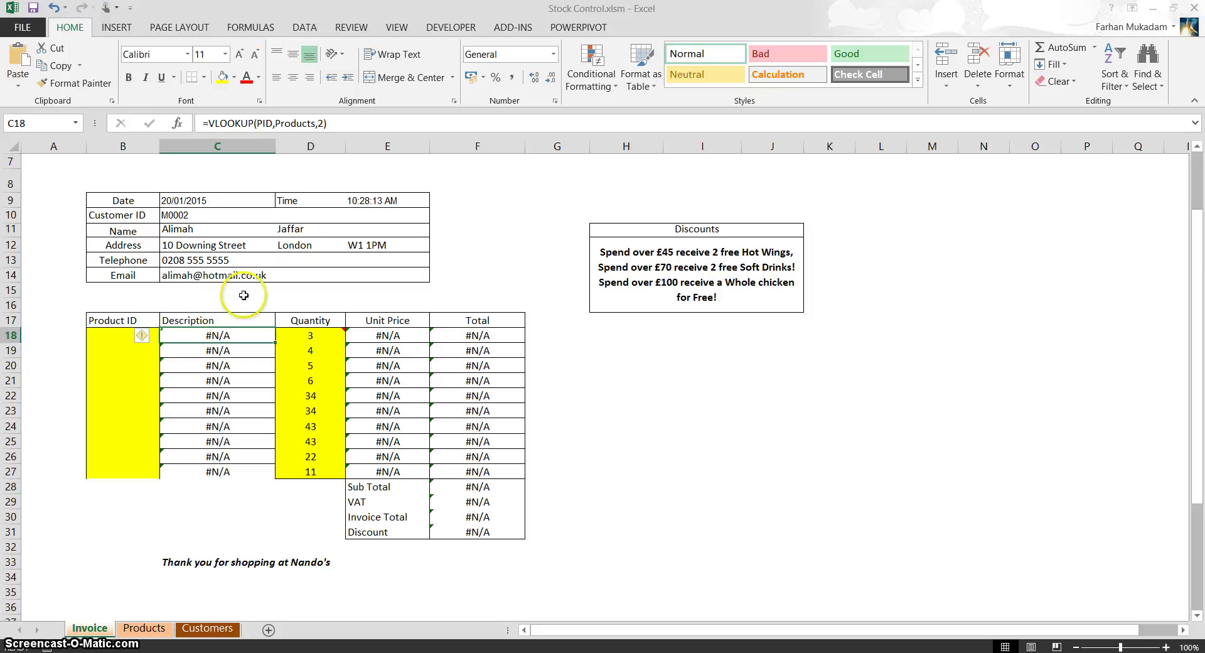
pyautogui.click(214, 123)
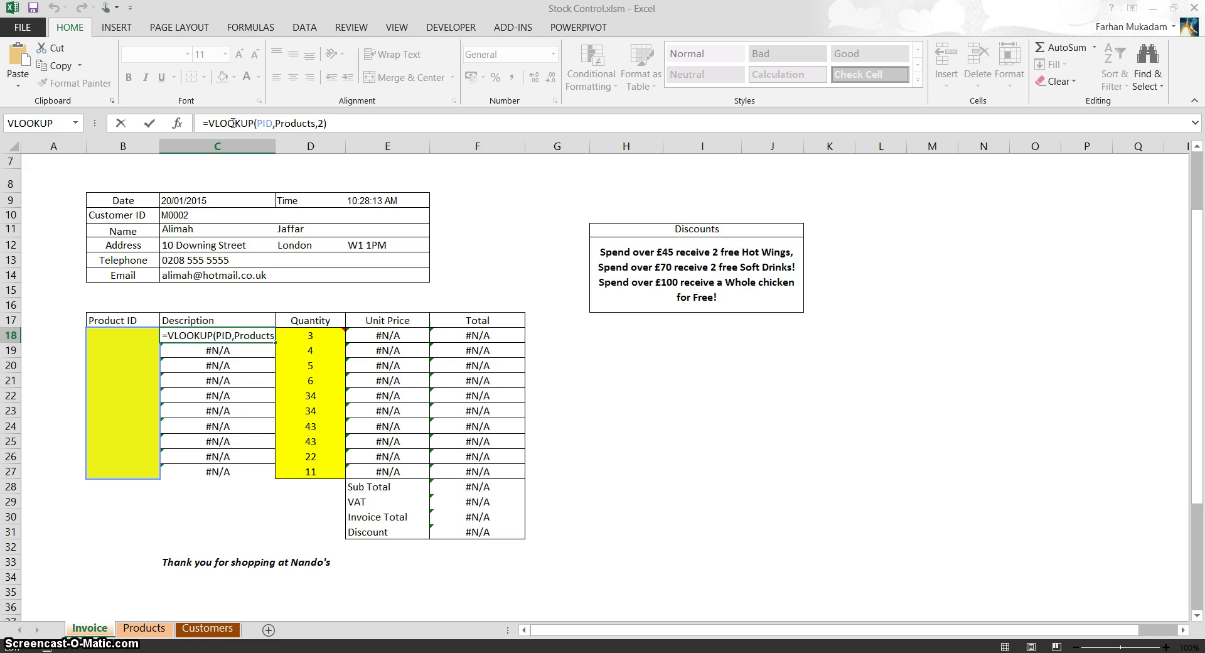
pyautogui.write('IF')
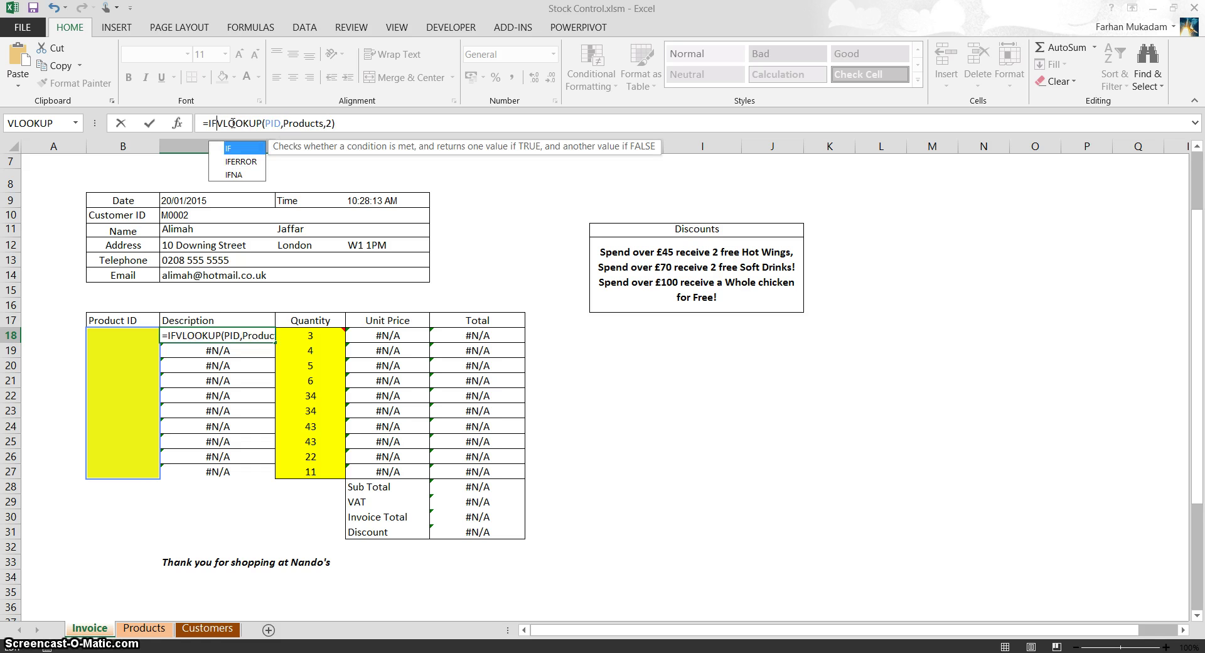
pyautogui.write('(')
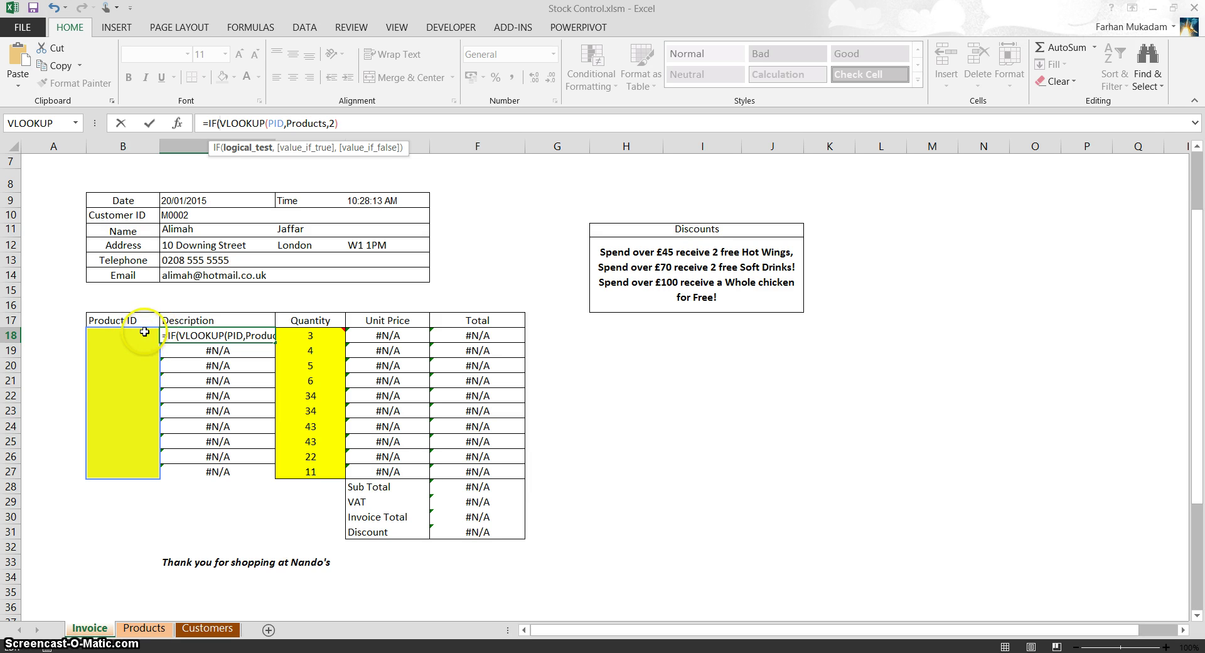
pyautogui.click(136, 335)
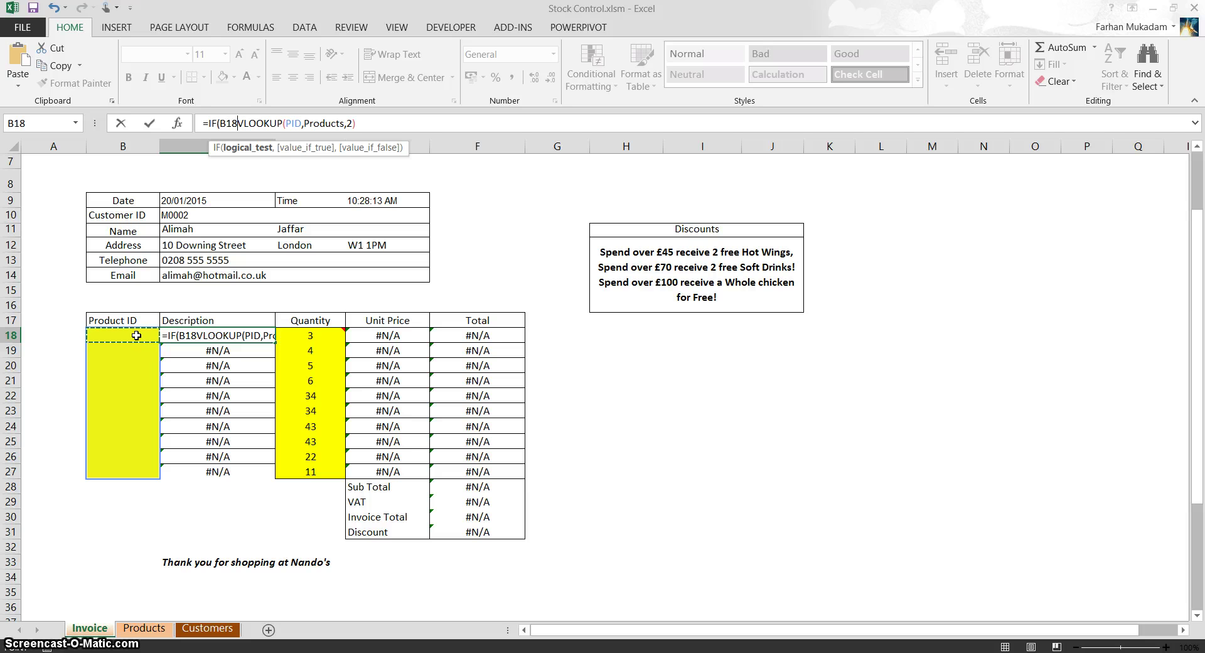
pyautogui.write(',')
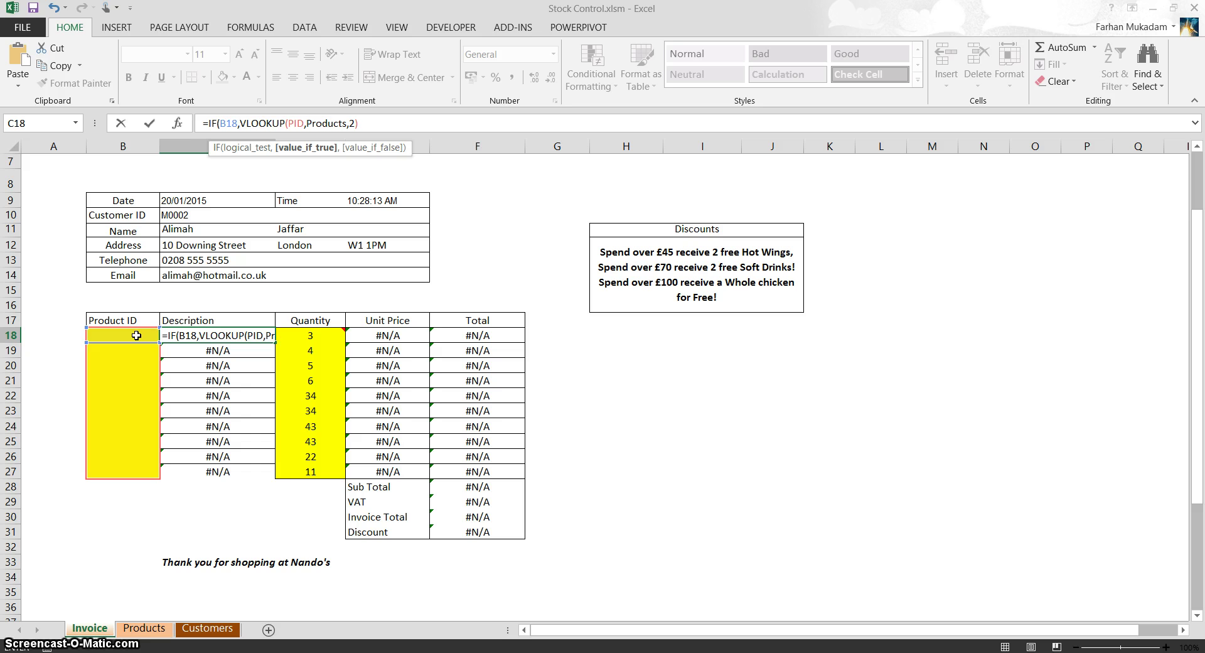
pyautogui.press('BackSpace')
pyautogui.write('=')
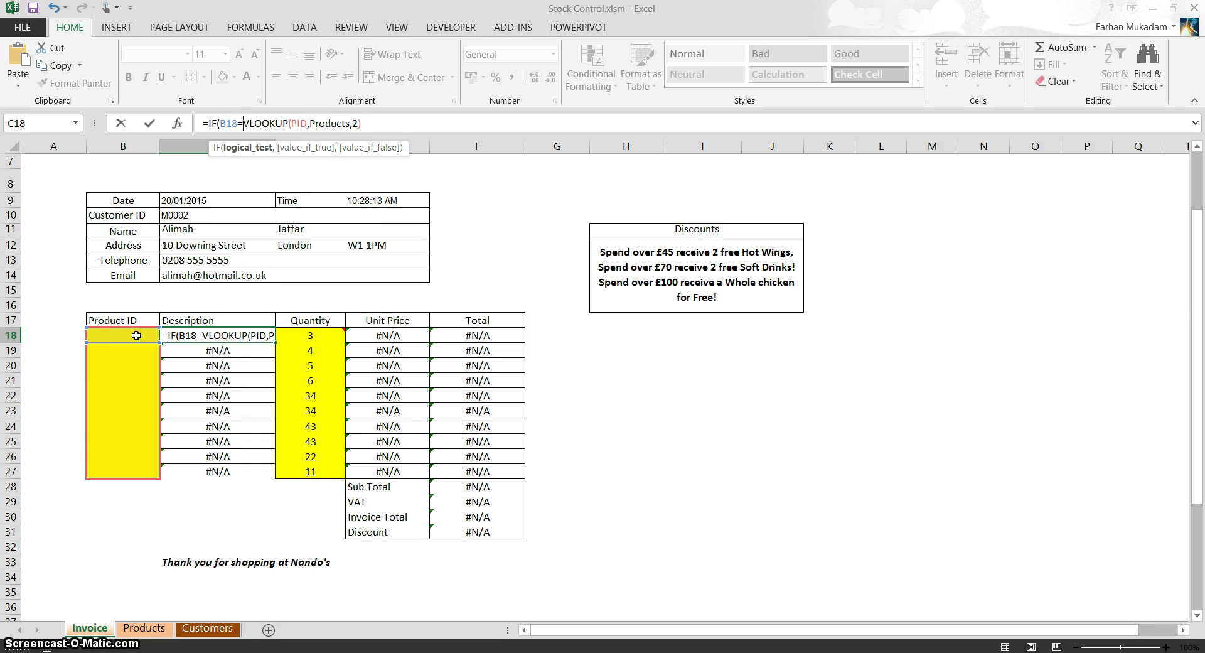
pyautogui.write('""')
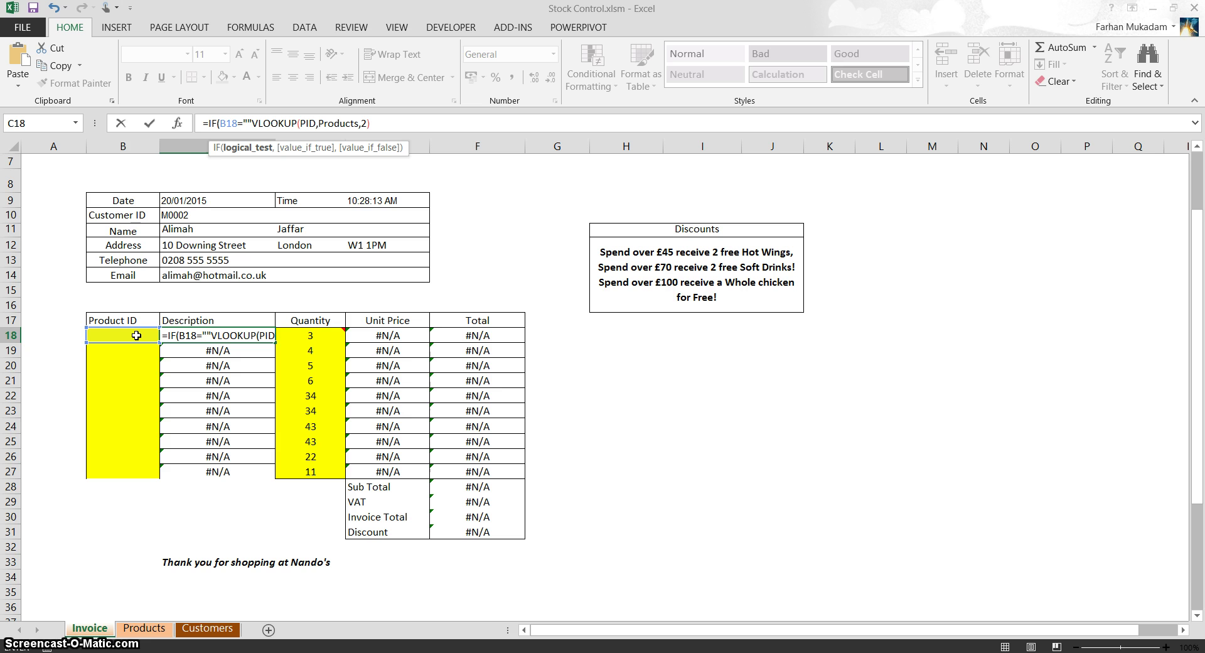
# Step: Give the IF in C18 an empty string "" as value if true and the VLOOKUP as value if false
pyautogui.click(243, 125)
pyautogui.write(',')
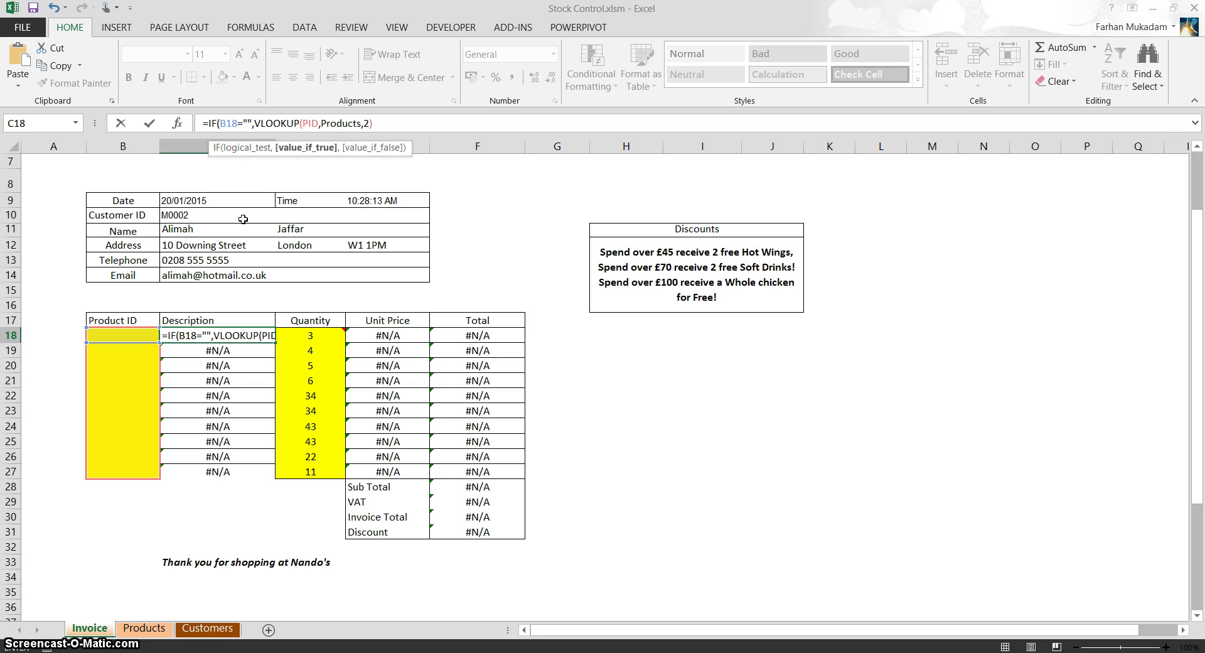
pyautogui.write('""')
pyautogui.click(231, 125)
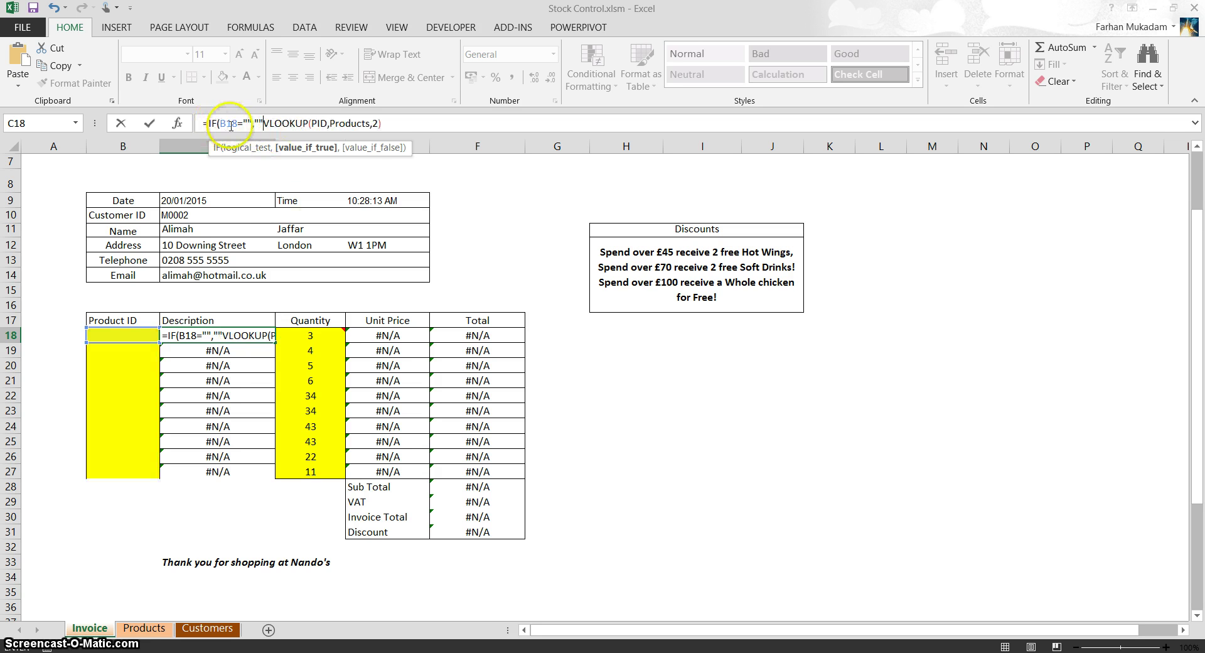
pyautogui.click(253, 126)
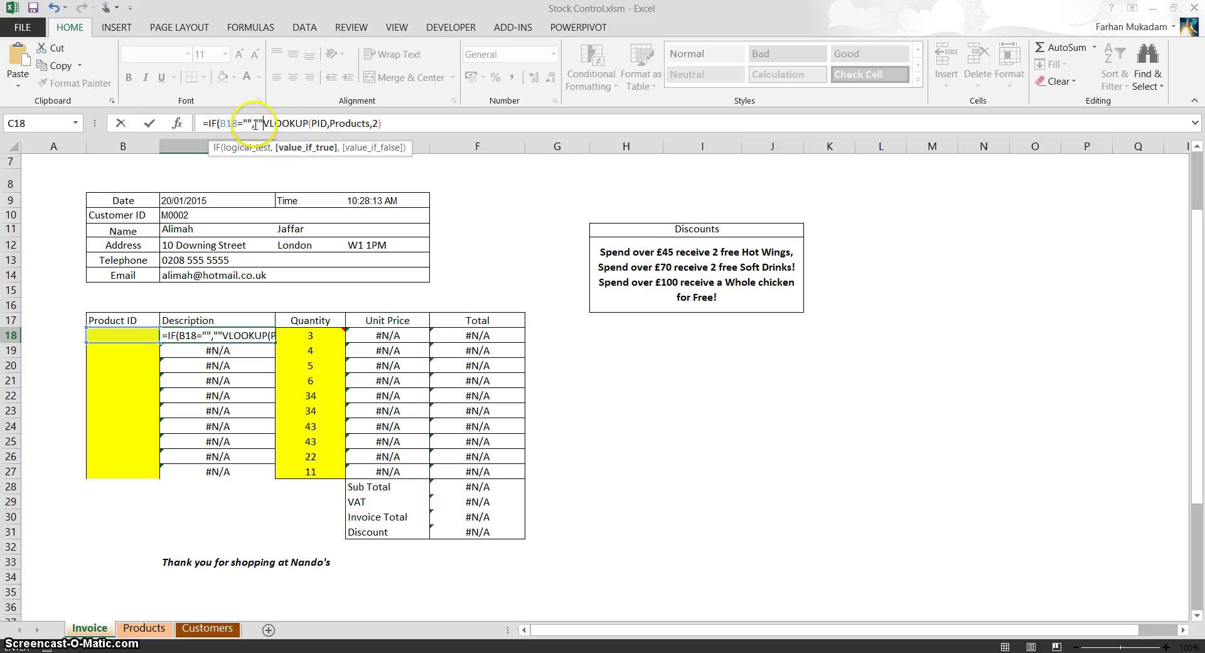
pyautogui.write(',')
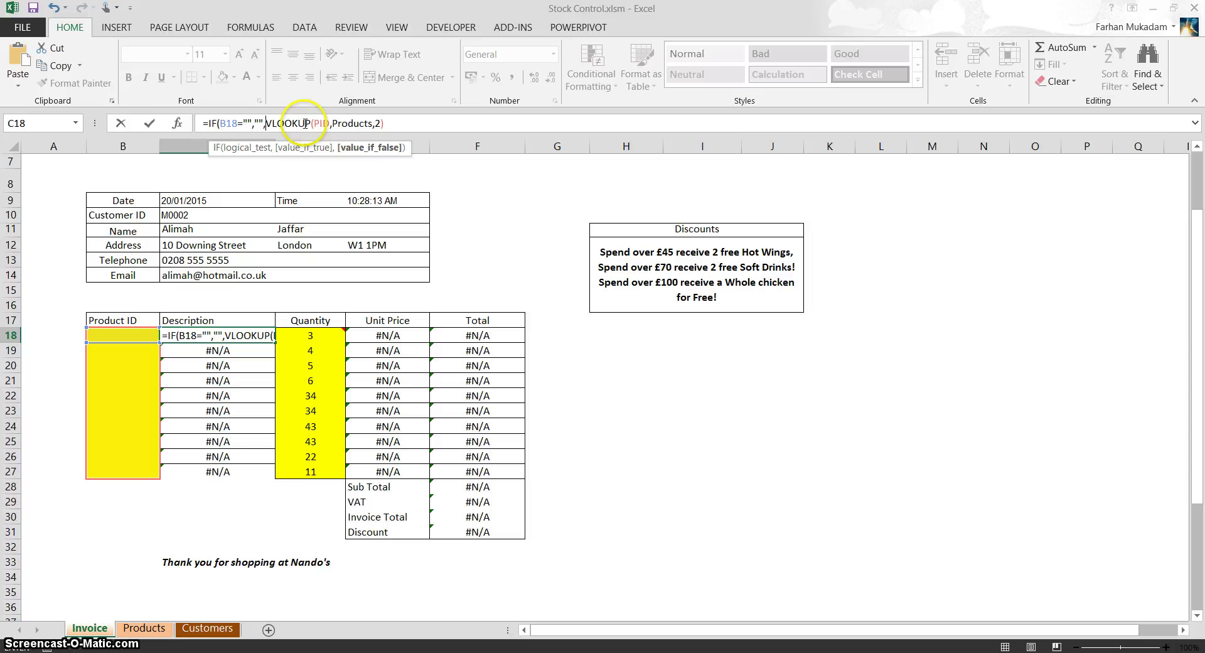
# Step: Replace PID with B18 as the VLOOKUP's lookup value in C18, close the IF bracket and enter the formula
pyautogui.click(327, 126)
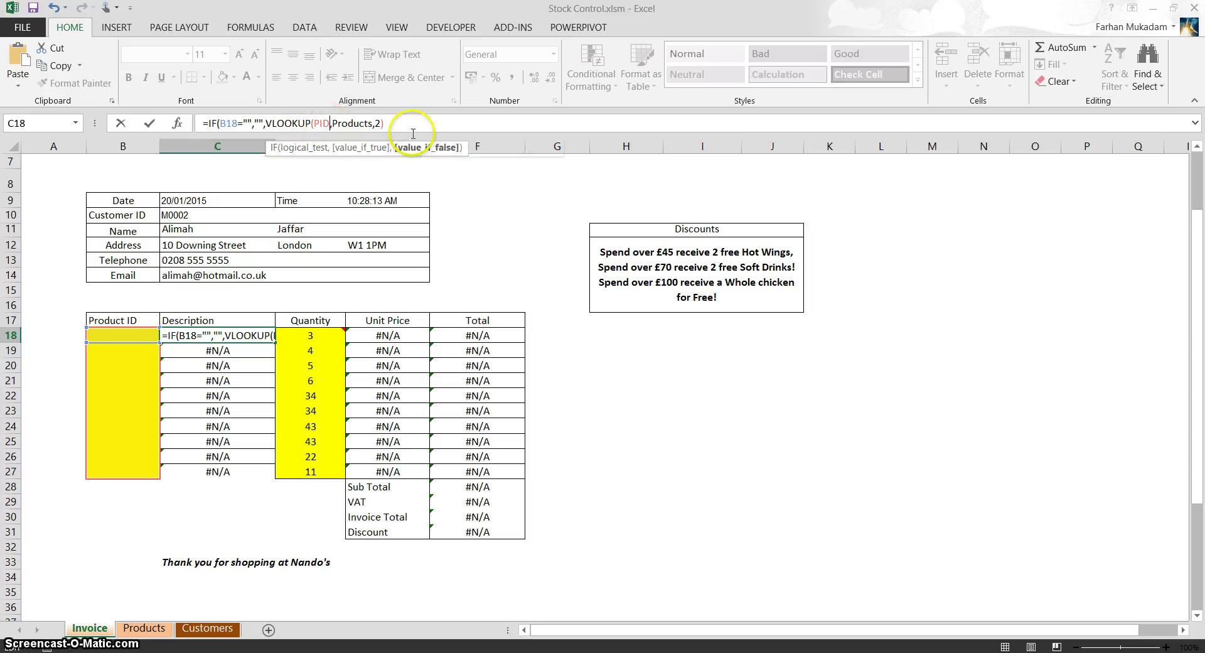
pyautogui.press('BackSpace')
pyautogui.press('BackSpace')
pyautogui.press('BackSpace')
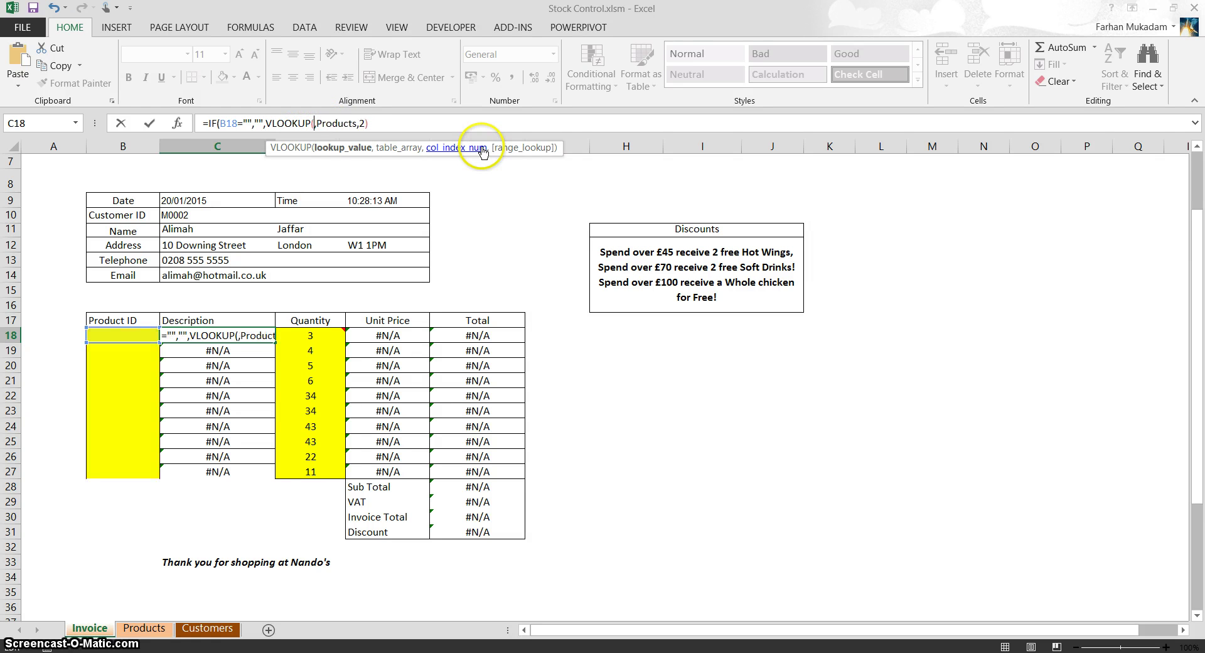
pyautogui.write('B18')
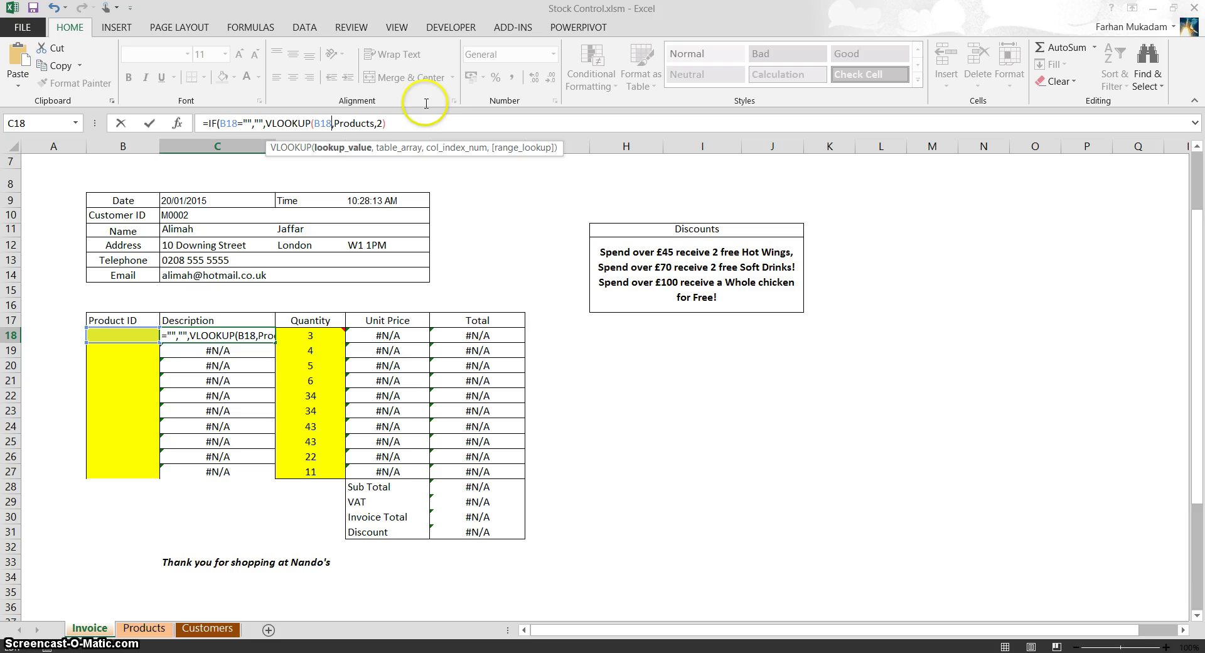
pyautogui.click(391, 123)
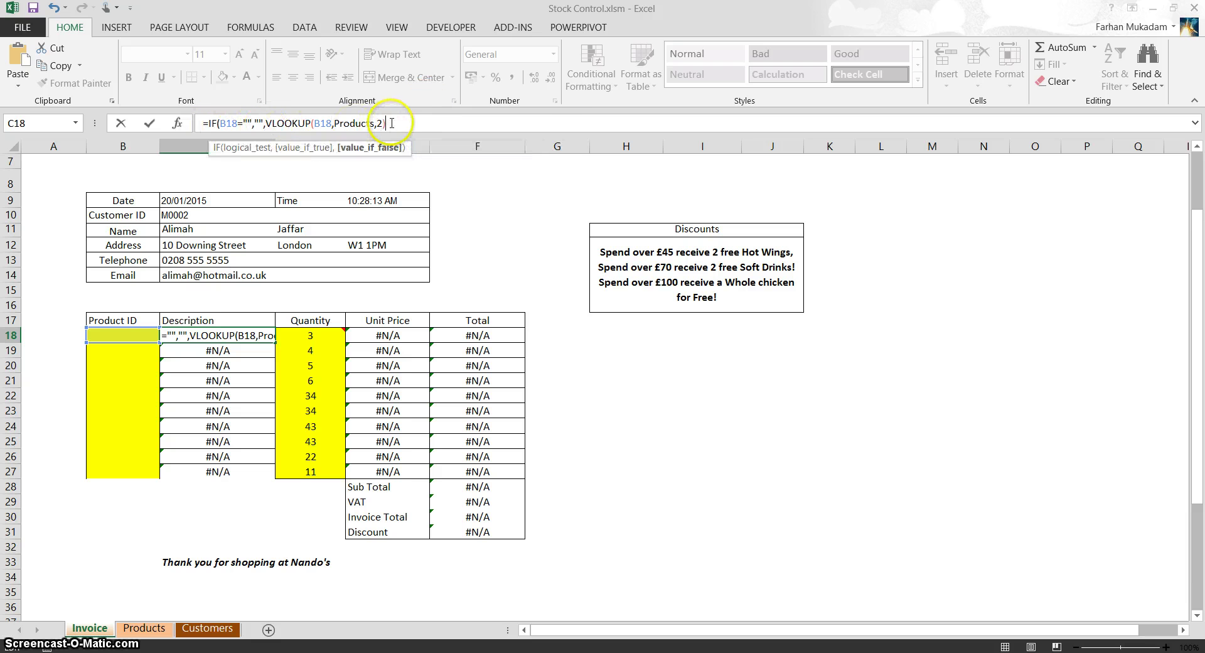
pyautogui.write(')')
pyautogui.press('Return')
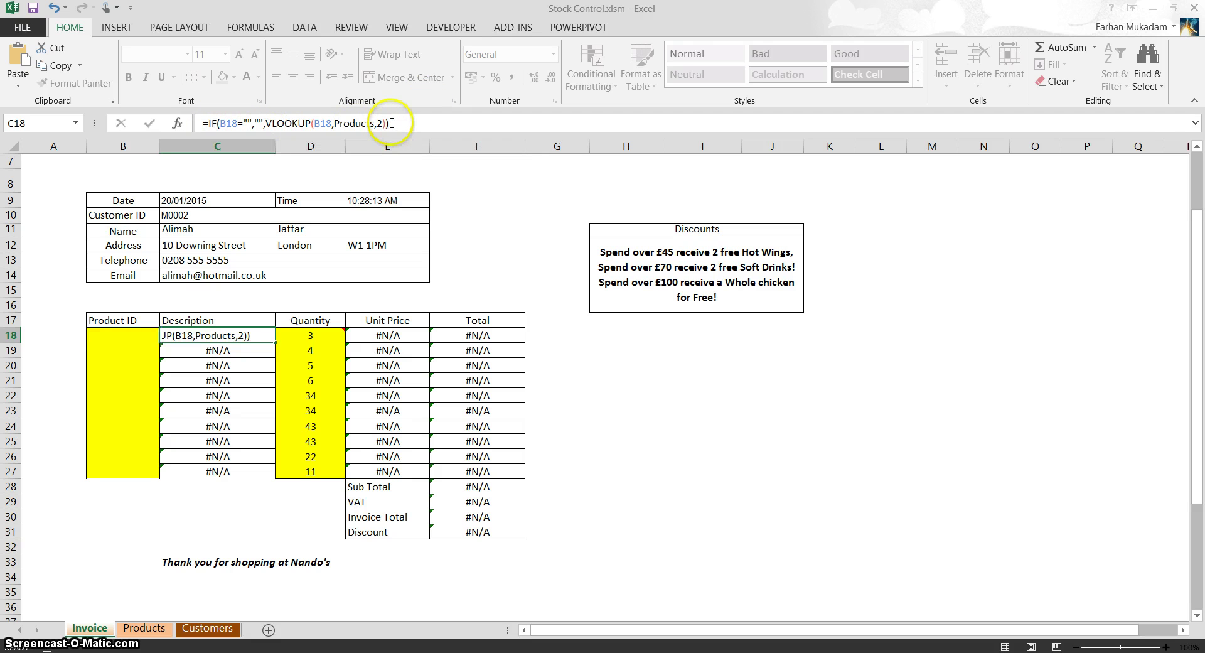
pyautogui.click(220, 333)
# Step: Insert an IF function before the VLOOKUP in E18, with B18="" as logical test and "" as value if true
pyautogui.click(398, 335)
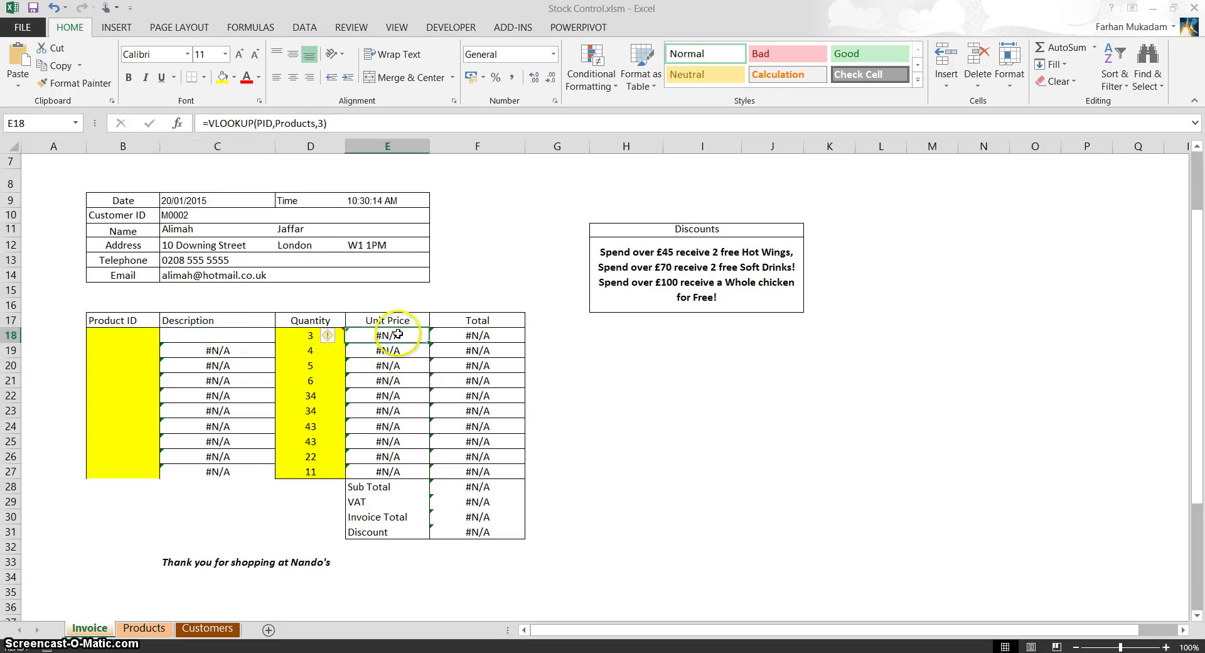
pyautogui.click(211, 123)
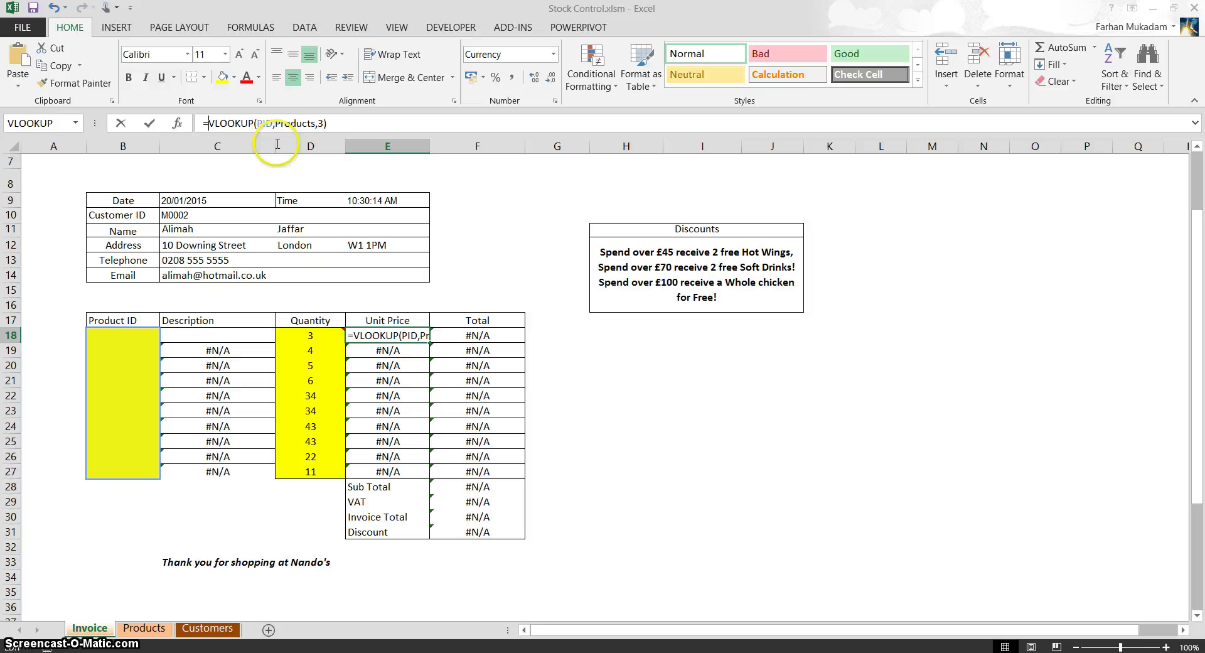
pyautogui.write('IF')
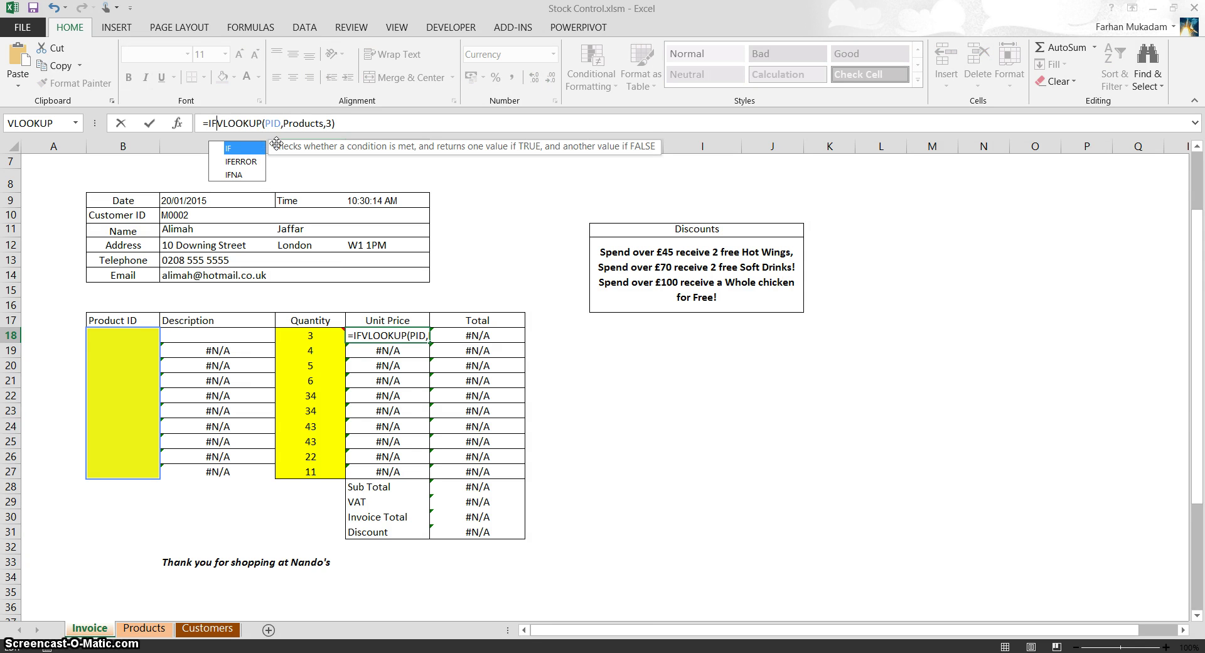
pyautogui.write('B1')
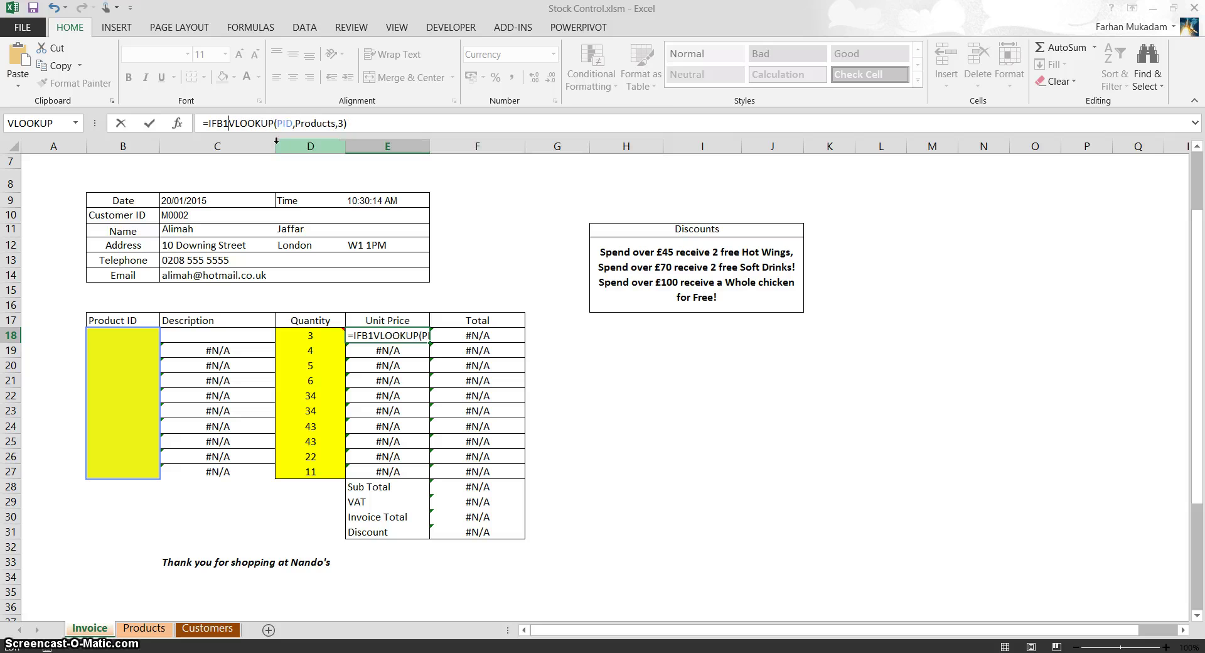
pyautogui.press('BackSpace')
pyautogui.press('BackSpace')
pyautogui.write('(B1')
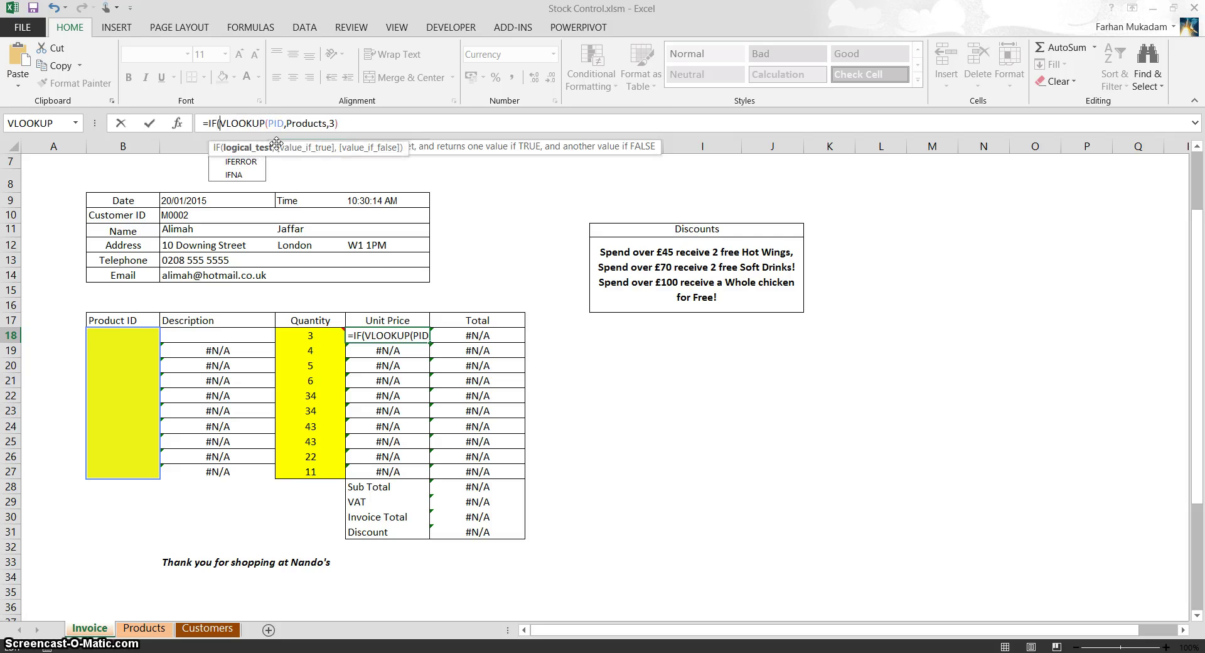
pyautogui.write('8="')
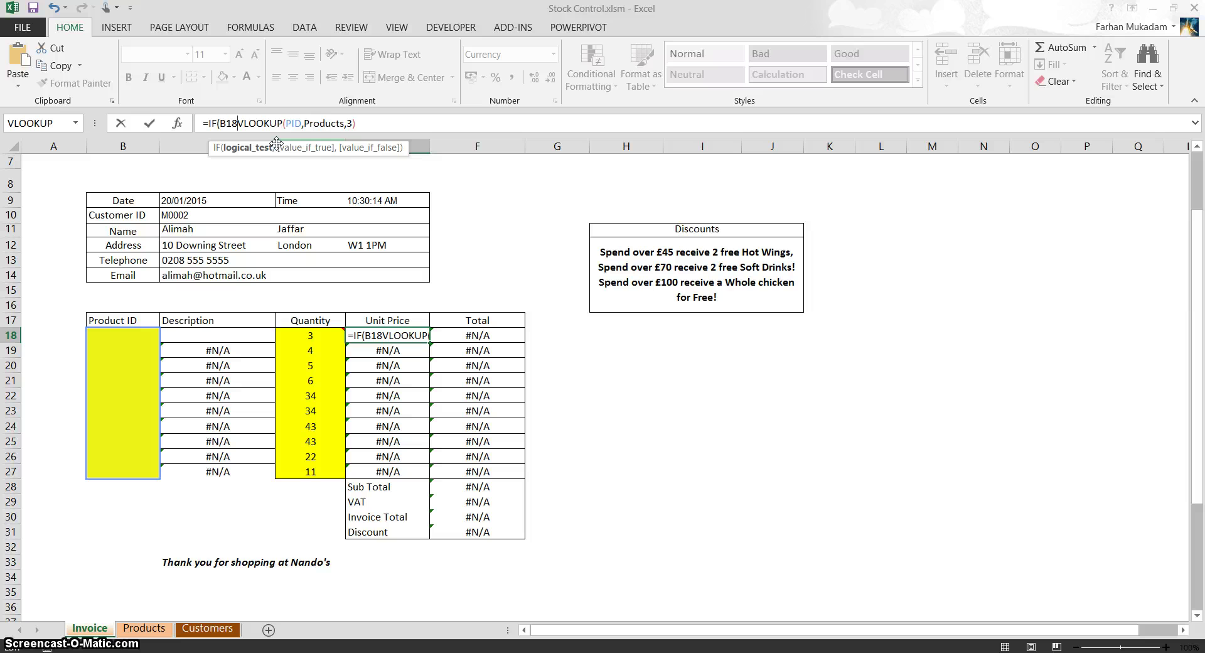
pyautogui.write('"')
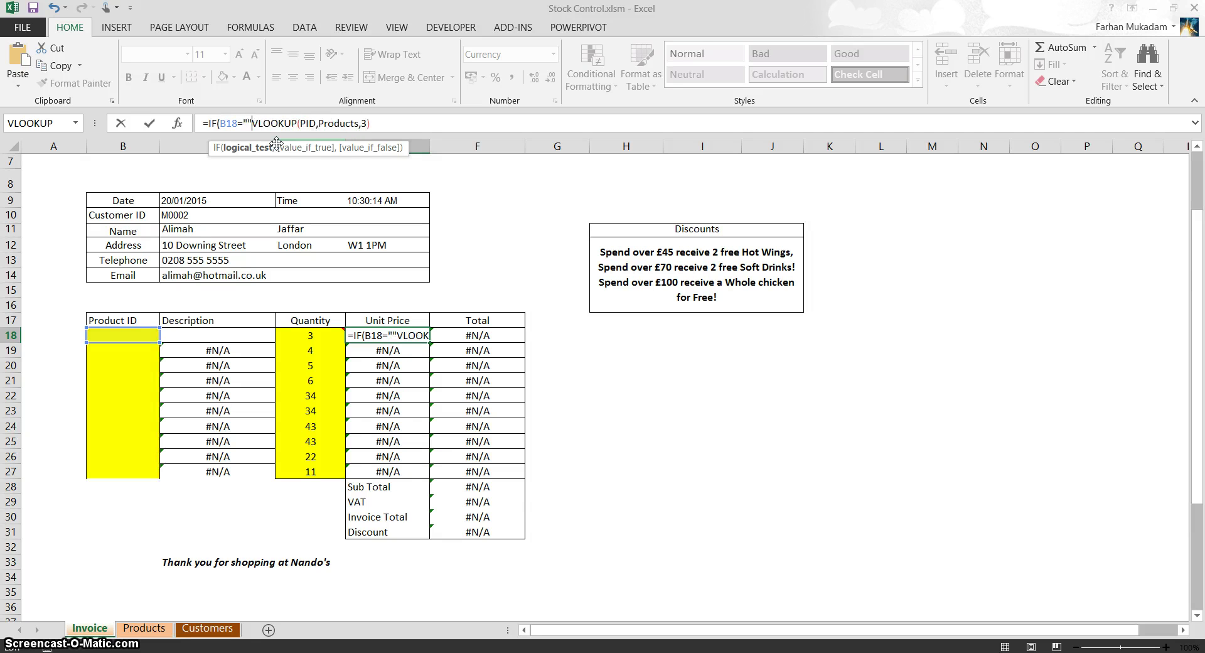
pyautogui.write(',')
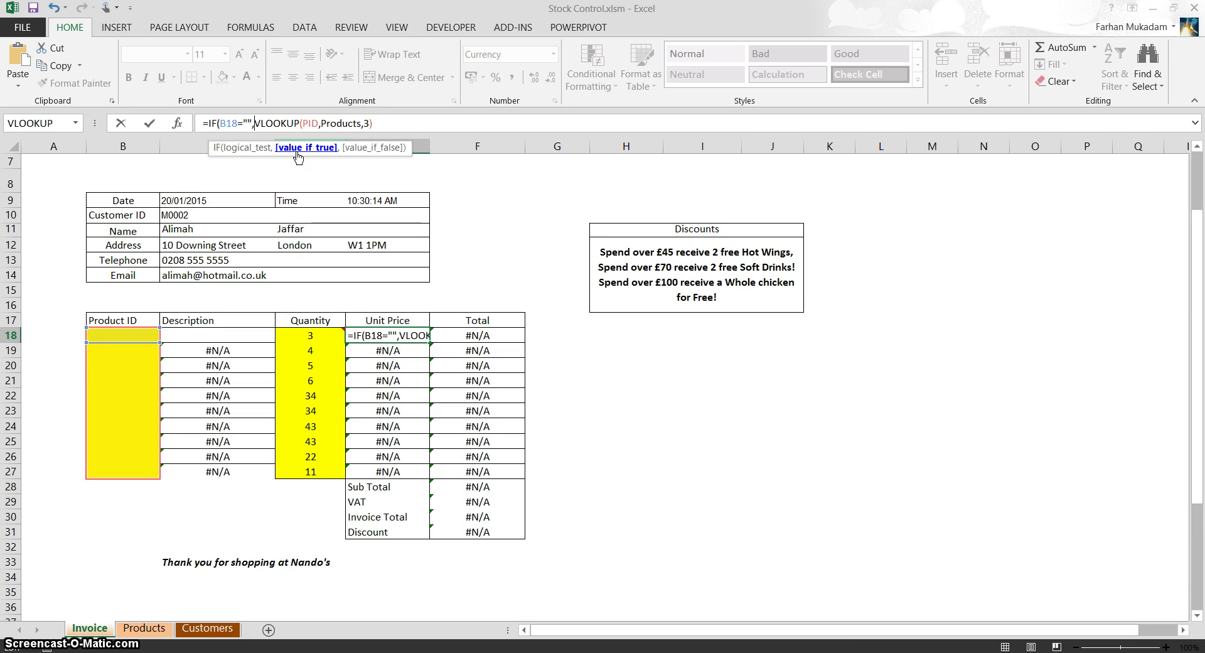
pyautogui.write('"",')
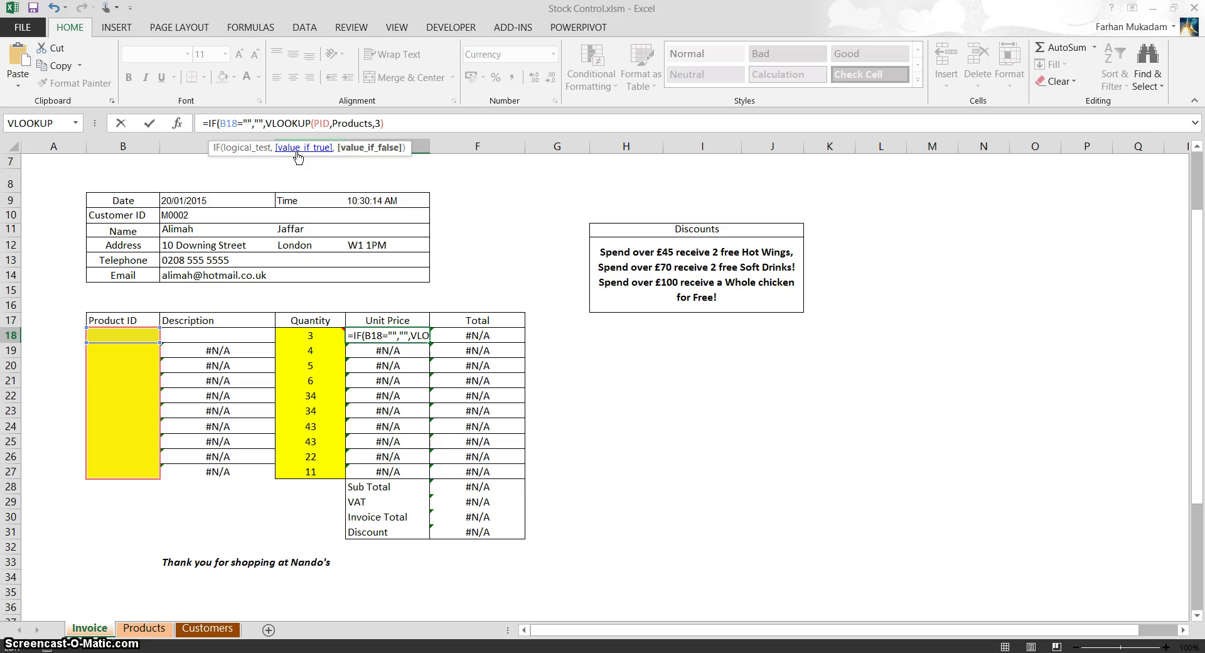
# Step: Replace PID with B18 as the VLOOKUP's lookup value in E18, close the IF bracket and enter the formula
pyautogui.click(330, 124)
pyautogui.press('BackSpace')
pyautogui.press('BackSpace')
pyautogui.write('B18')
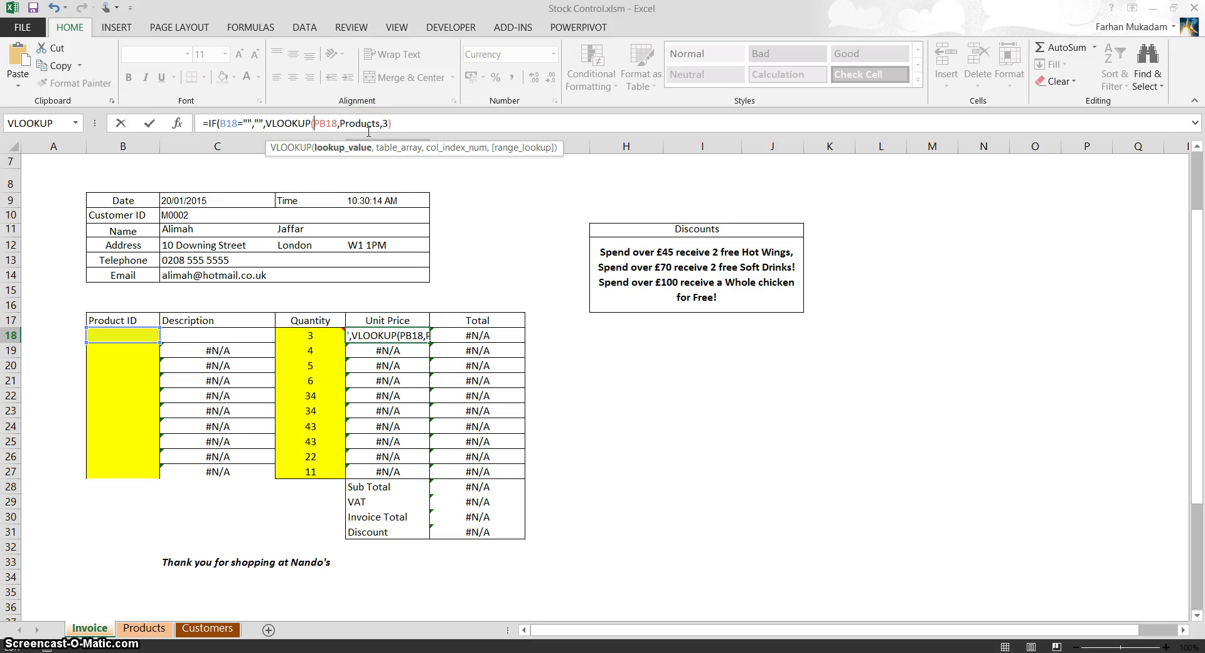
pyautogui.press('Delete')
pyautogui.press('End')
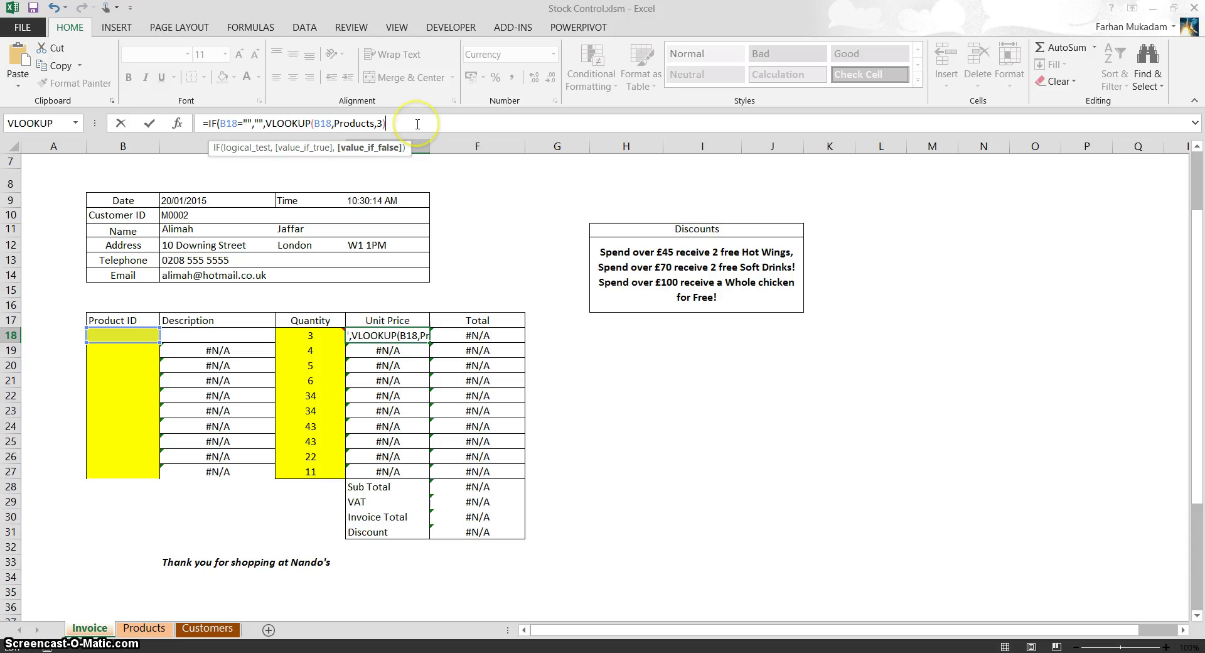
pyautogui.write(')')
pyautogui.press('Return')
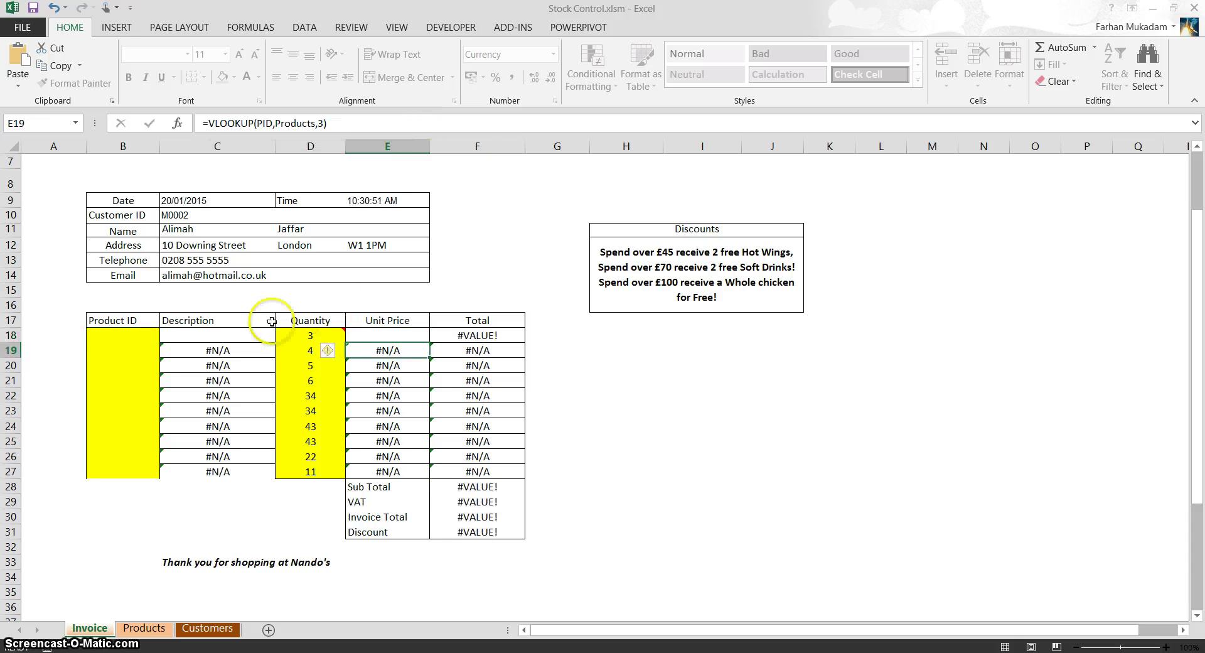
# Step: Fill the Description formula from C18 down to C27 and the Unit Price formula from E18 down to E27
pyautogui.click(271, 336)
pyautogui.moveTo(278, 341); pyautogui.dragTo(261, 472)
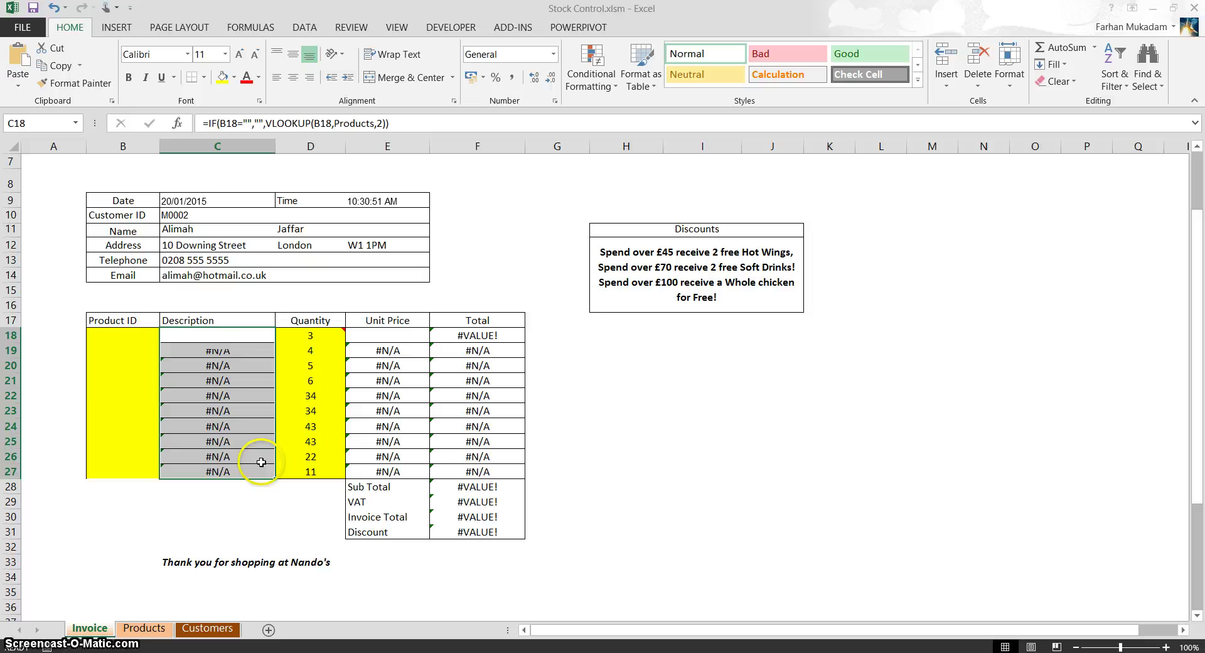
pyautogui.click(397, 337)
pyautogui.moveTo(429, 344); pyautogui.dragTo(413, 481)
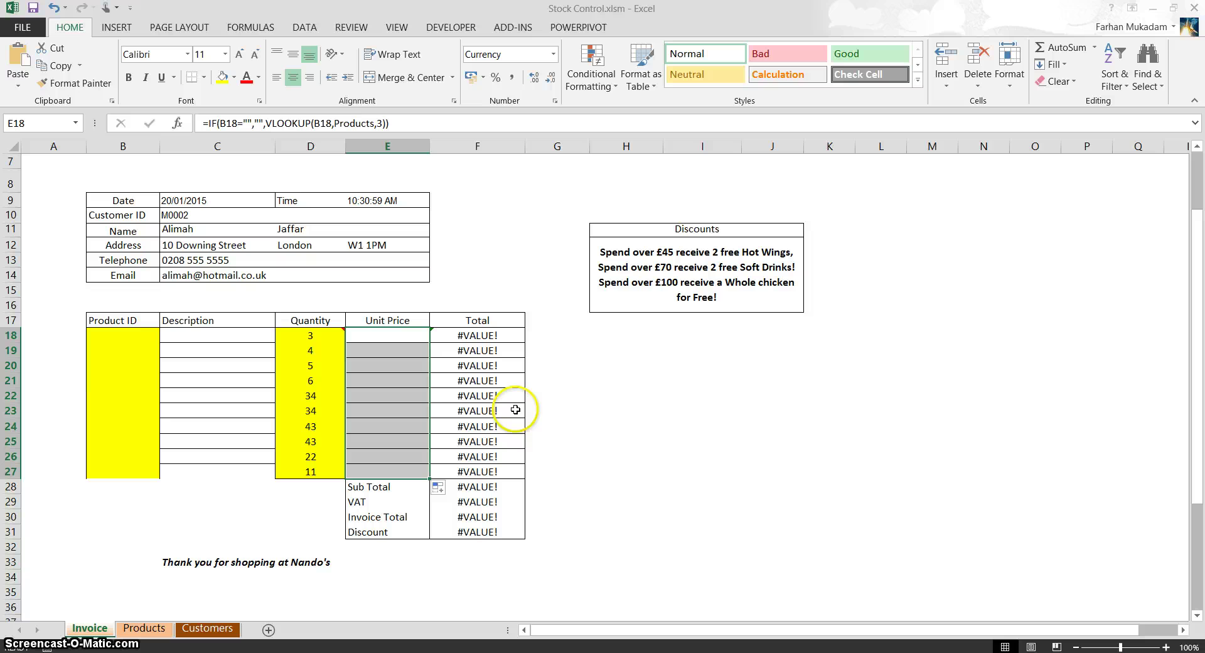
# Step: Examine the Total formula in F18 alongside the quantity in D18 and the IF formulas in E18 and C18
pyautogui.click(496, 334)
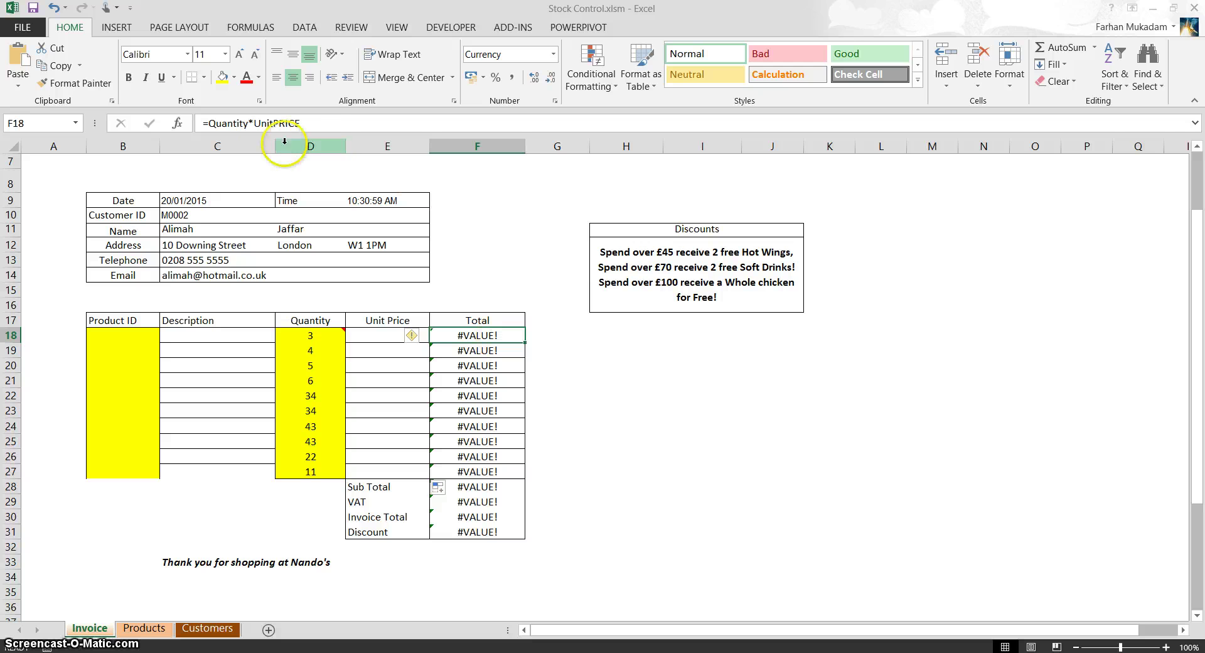
pyautogui.click(211, 128)
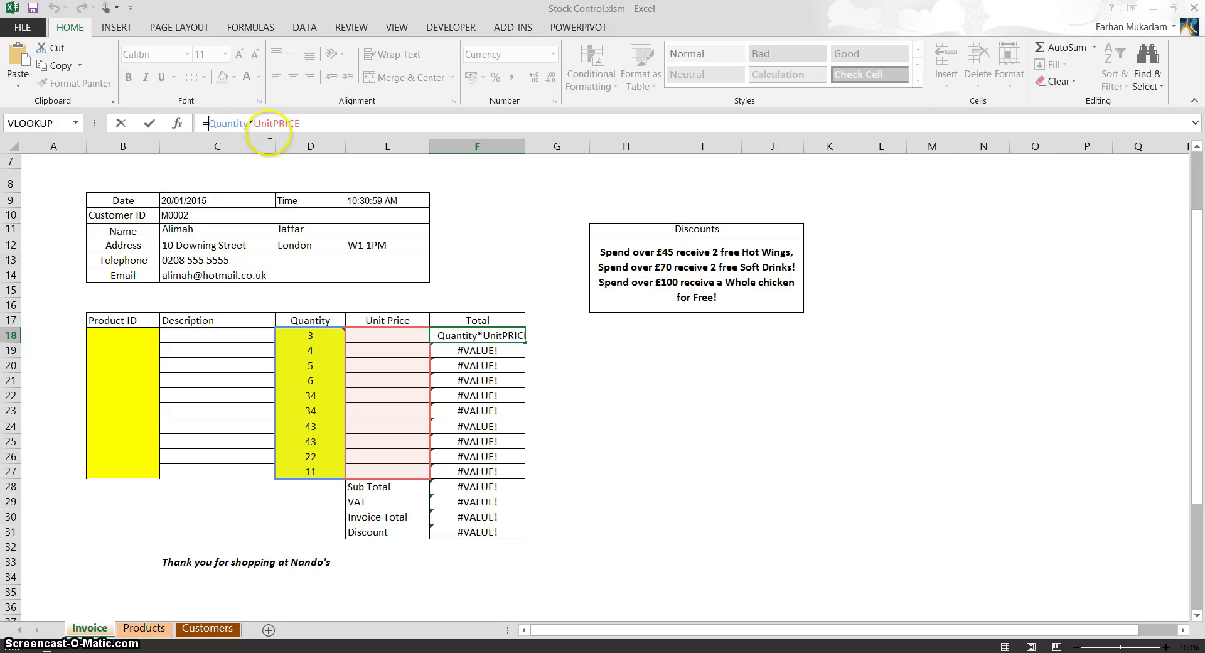
pyautogui.press('Escape')
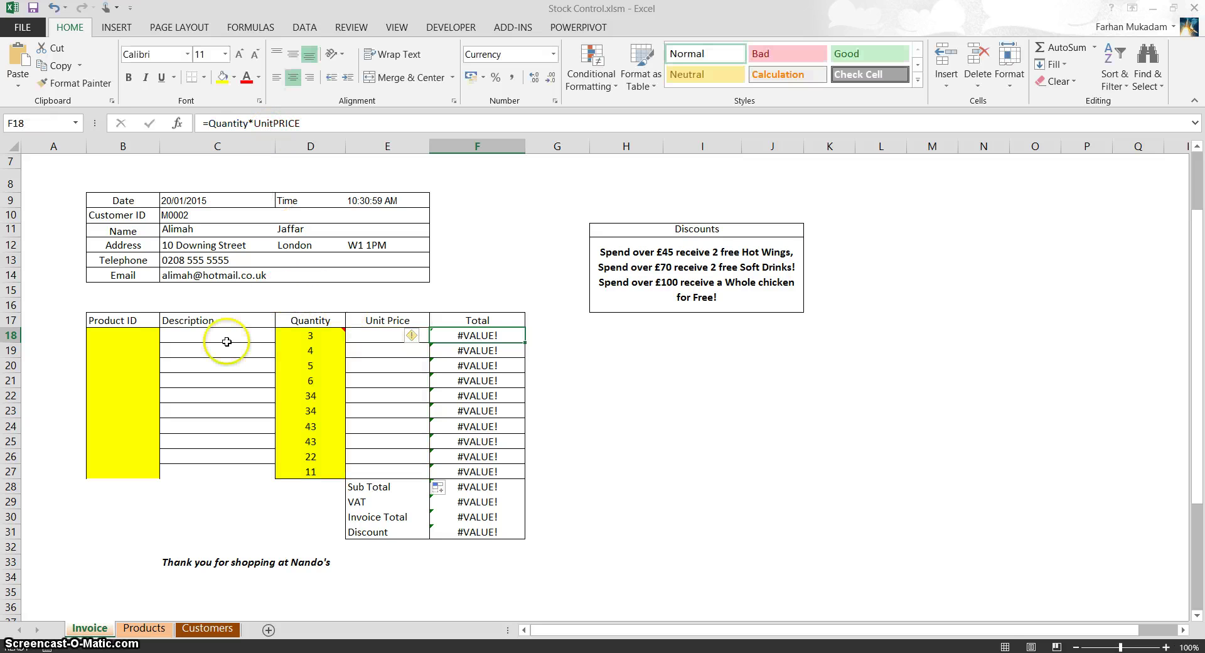
pyautogui.click(303, 336)
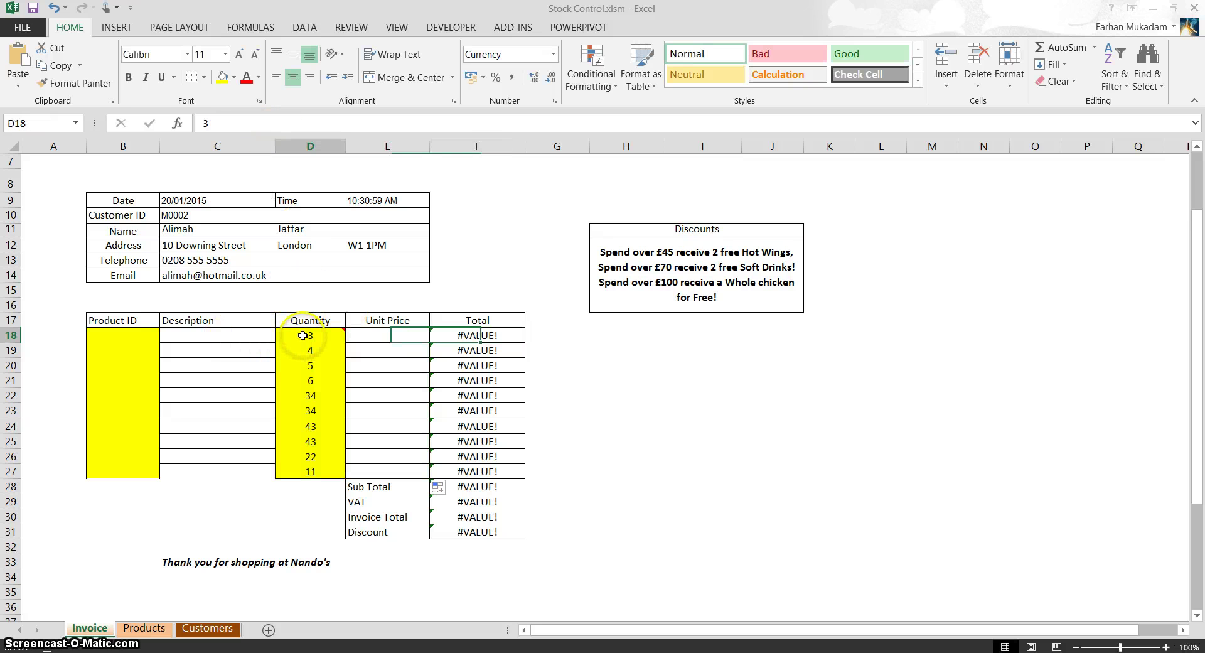
pyautogui.click(383, 336)
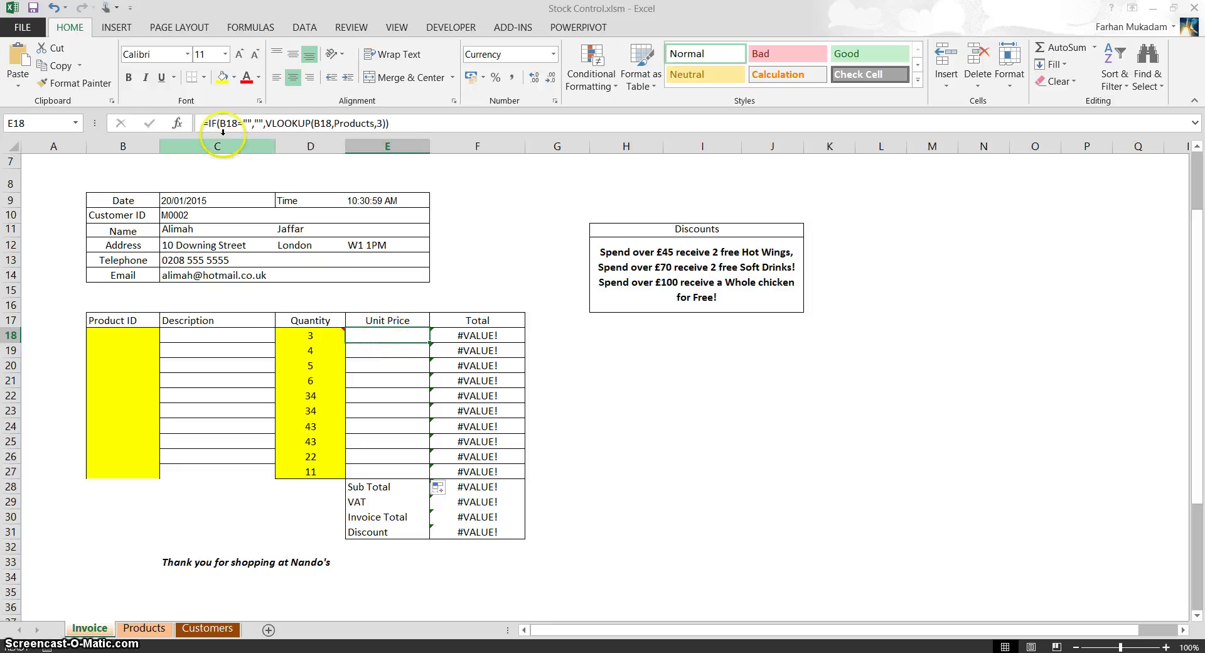
pyautogui.click(253, 123)
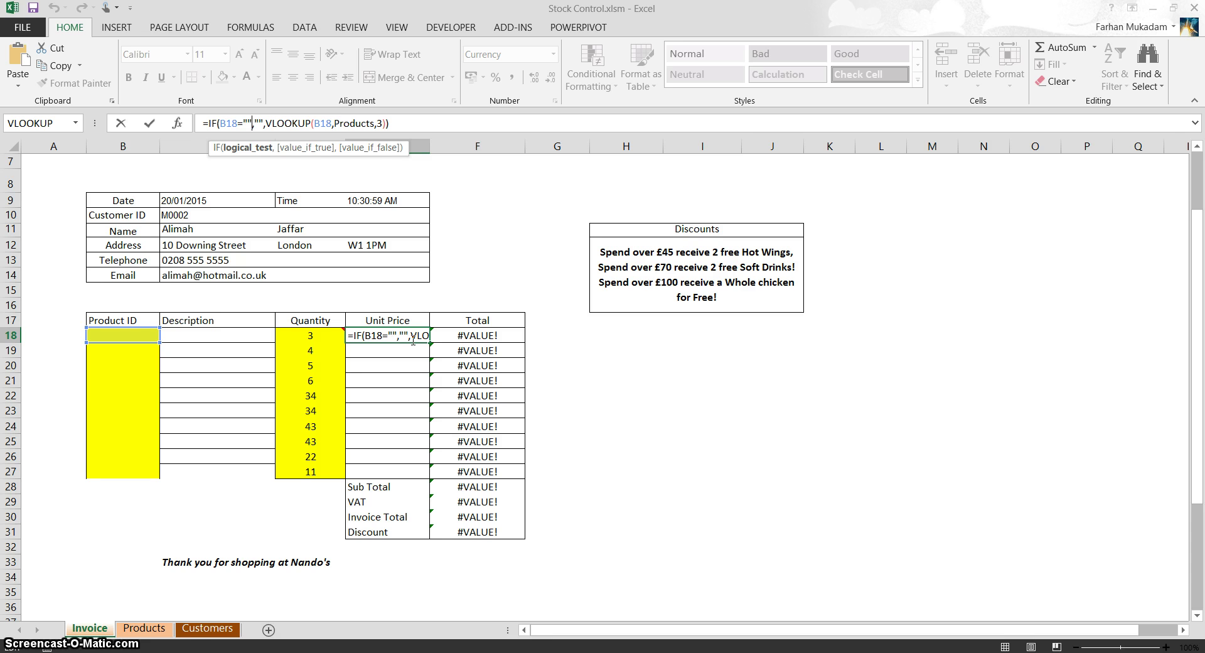
pyautogui.press('Return')
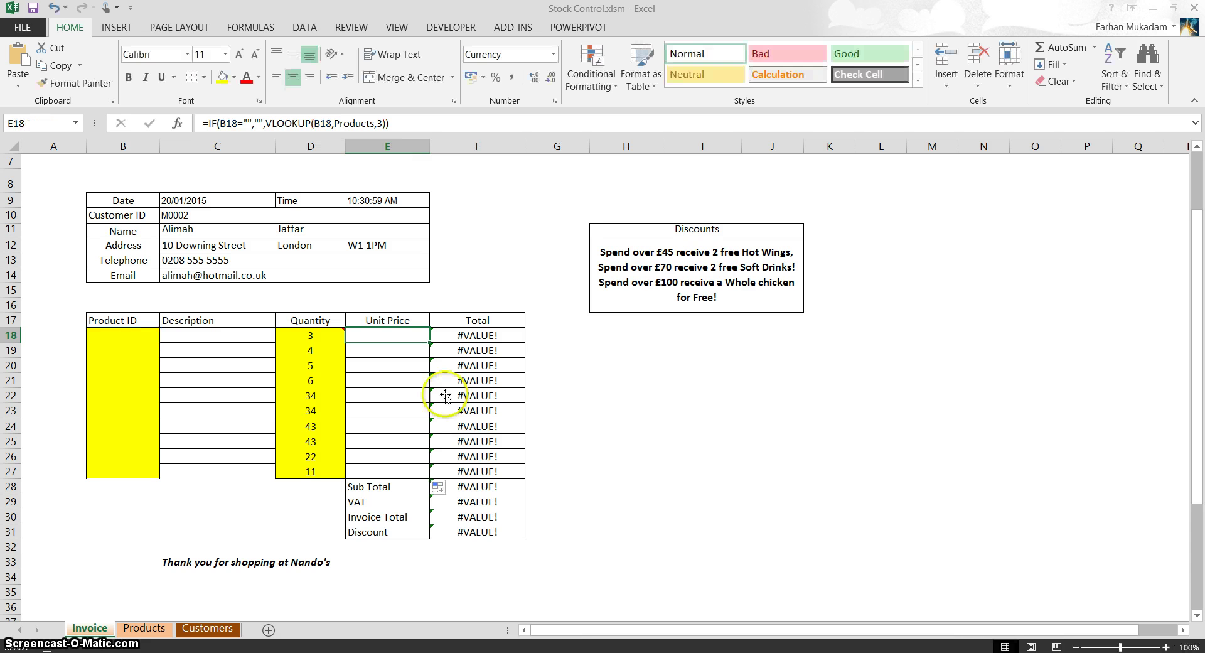
pyautogui.click(475, 336)
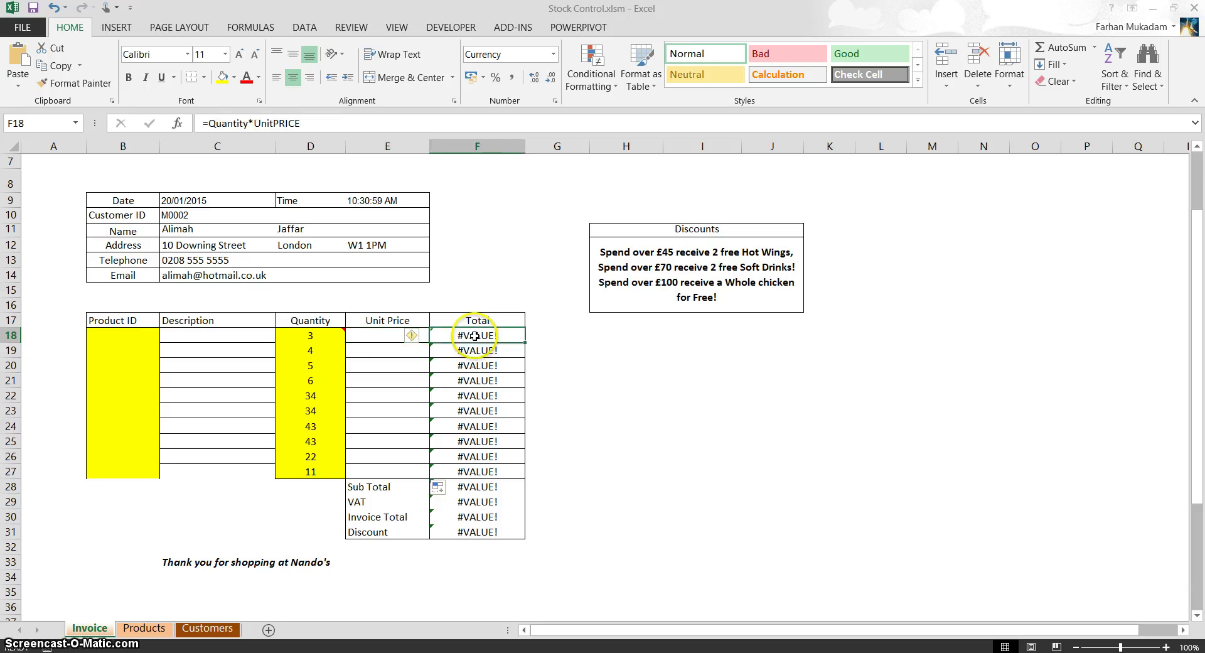
pyautogui.click(211, 123)
pyautogui.press('Escape')
pyautogui.click(225, 336)
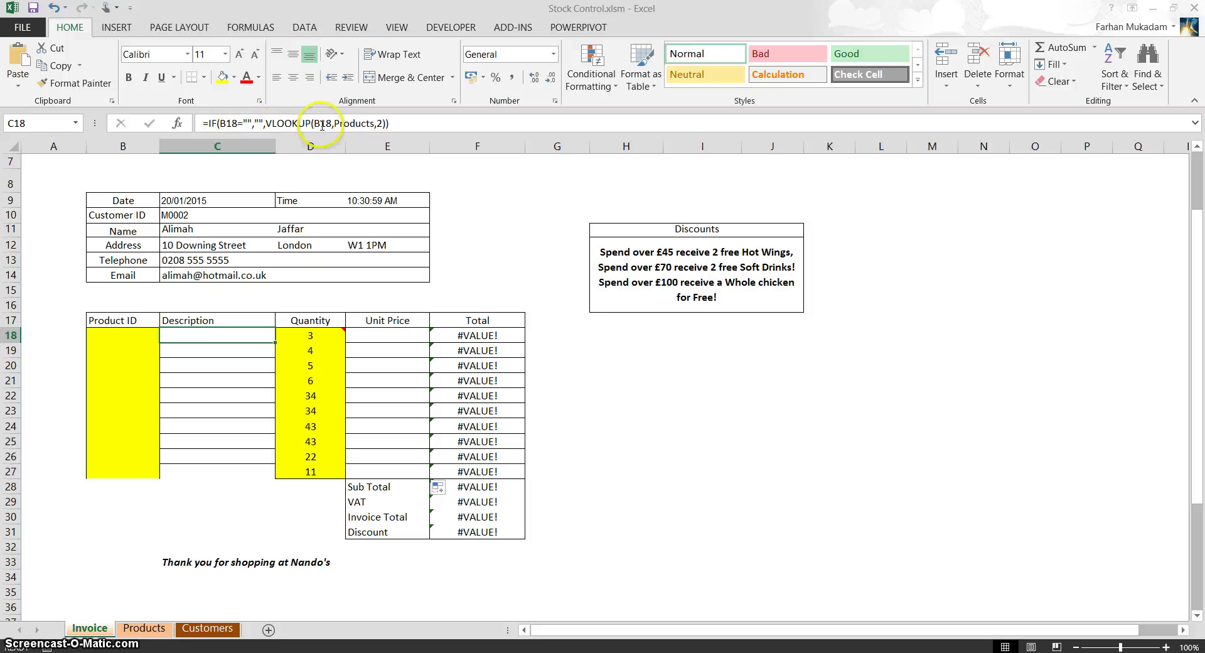
pyautogui.click(481, 336)
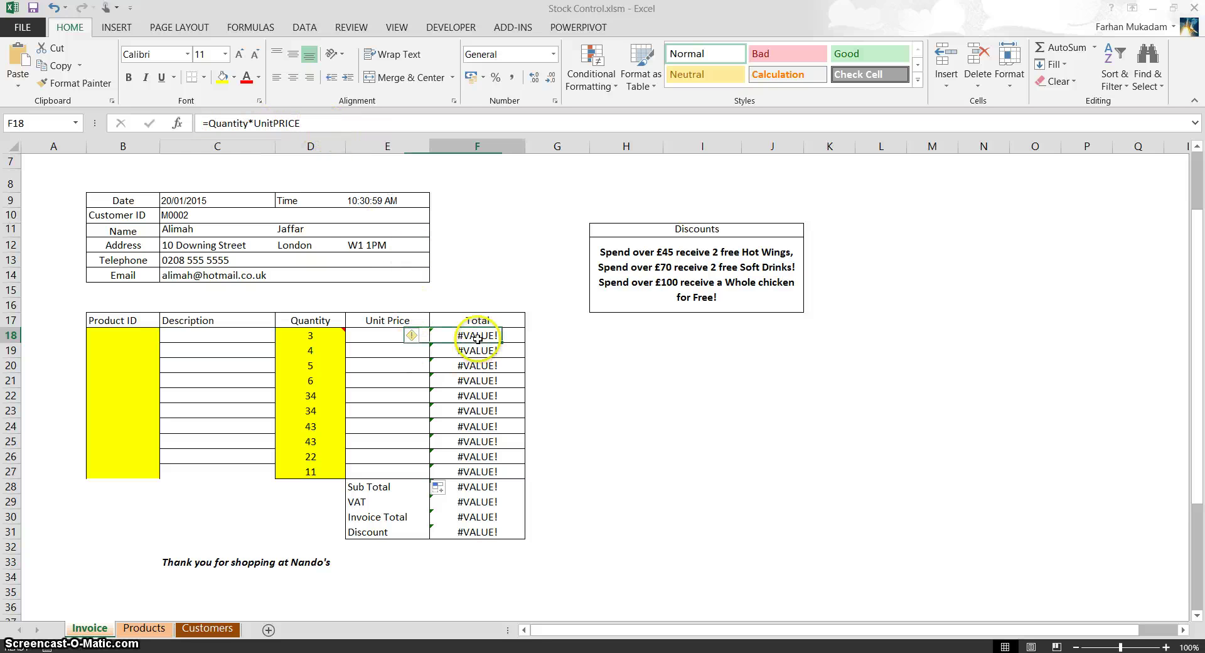
# Step: Wrap Quantity*UnitPRICE in F18 in an IF function with B18="" as logical test and "" as value if true, and enter it
pyautogui.click(212, 123)
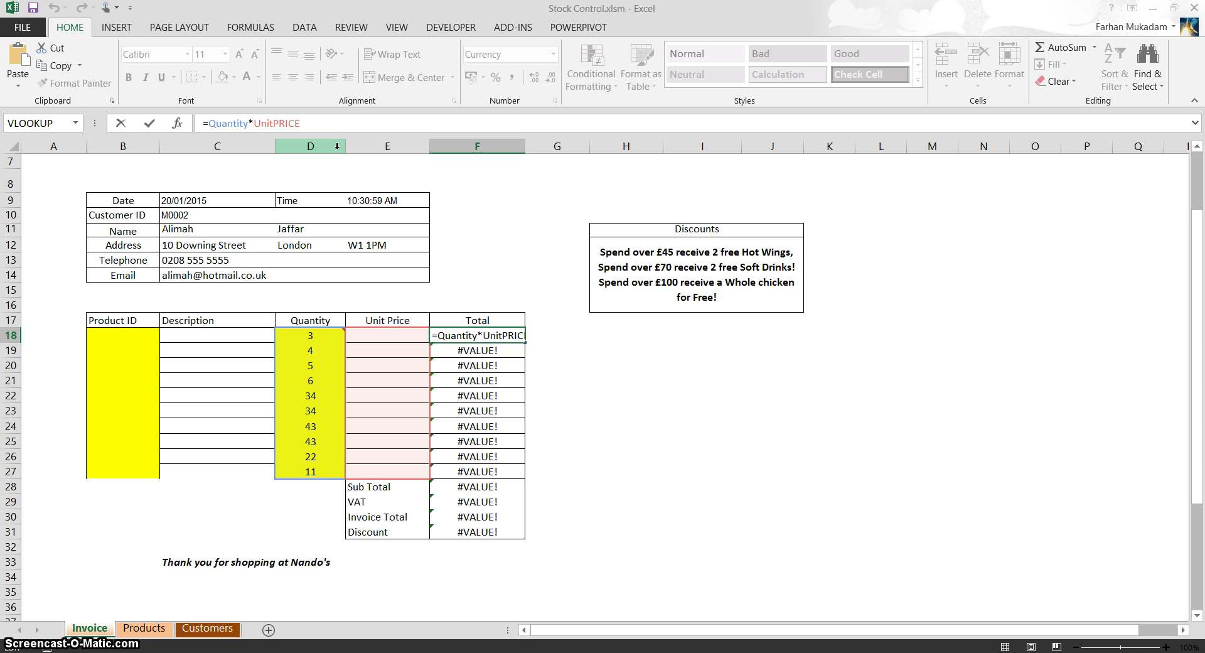
pyautogui.write('IF(')
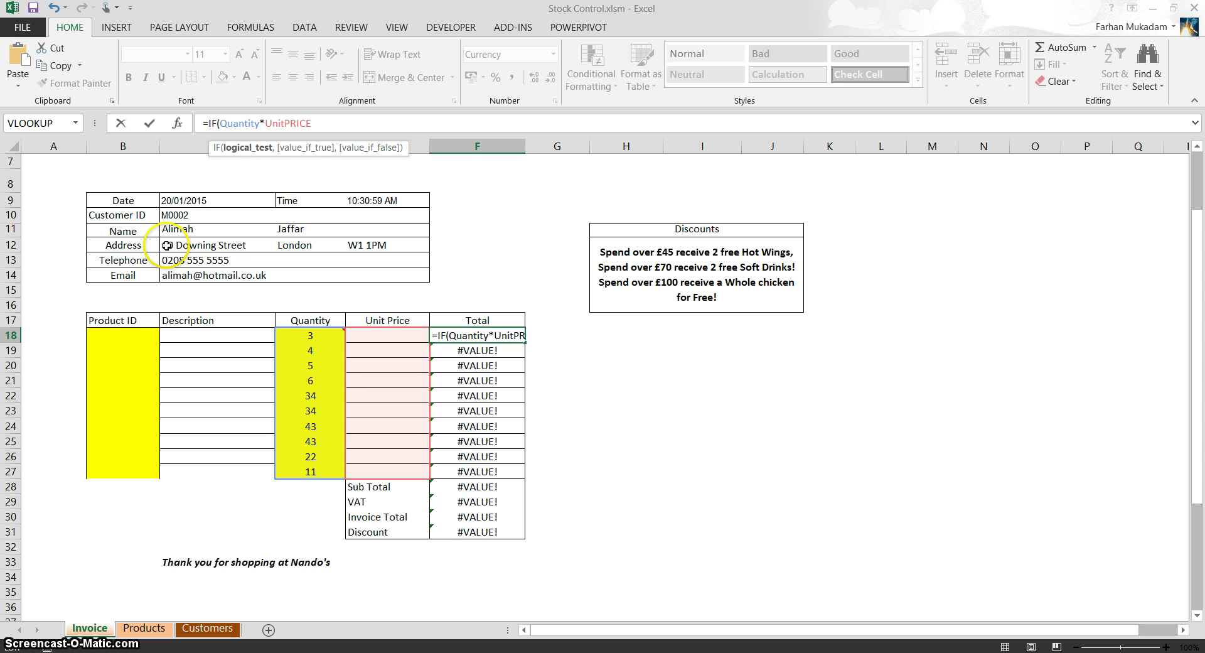
pyautogui.write('B18')
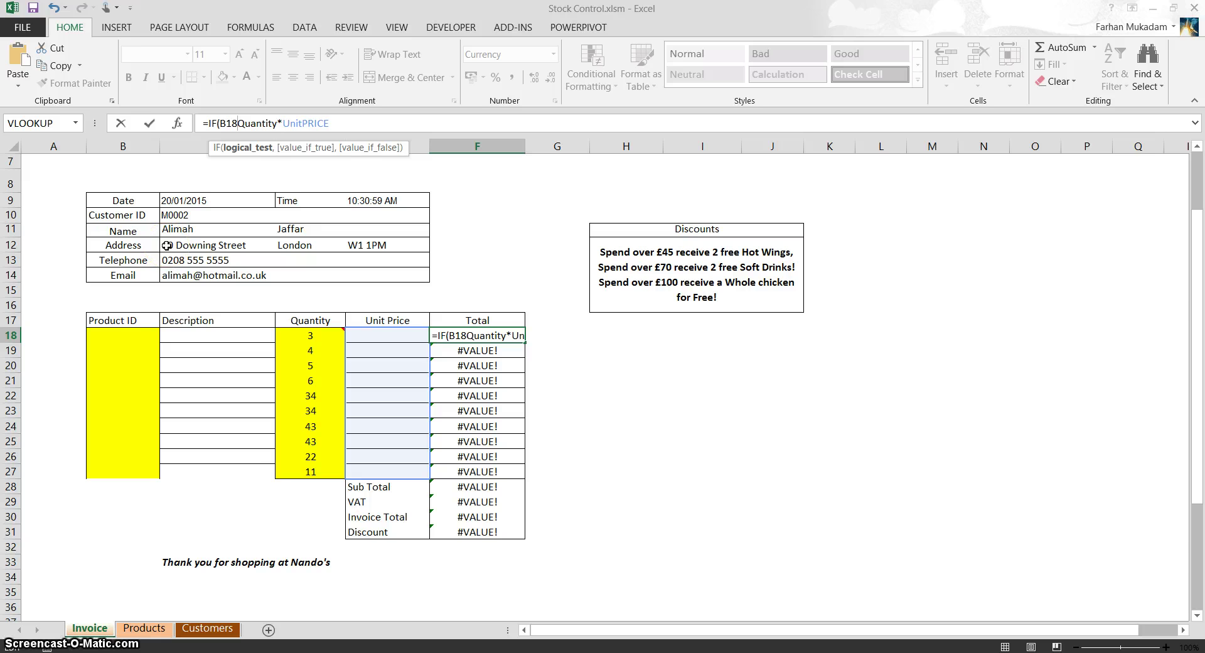
pyautogui.write('=""')
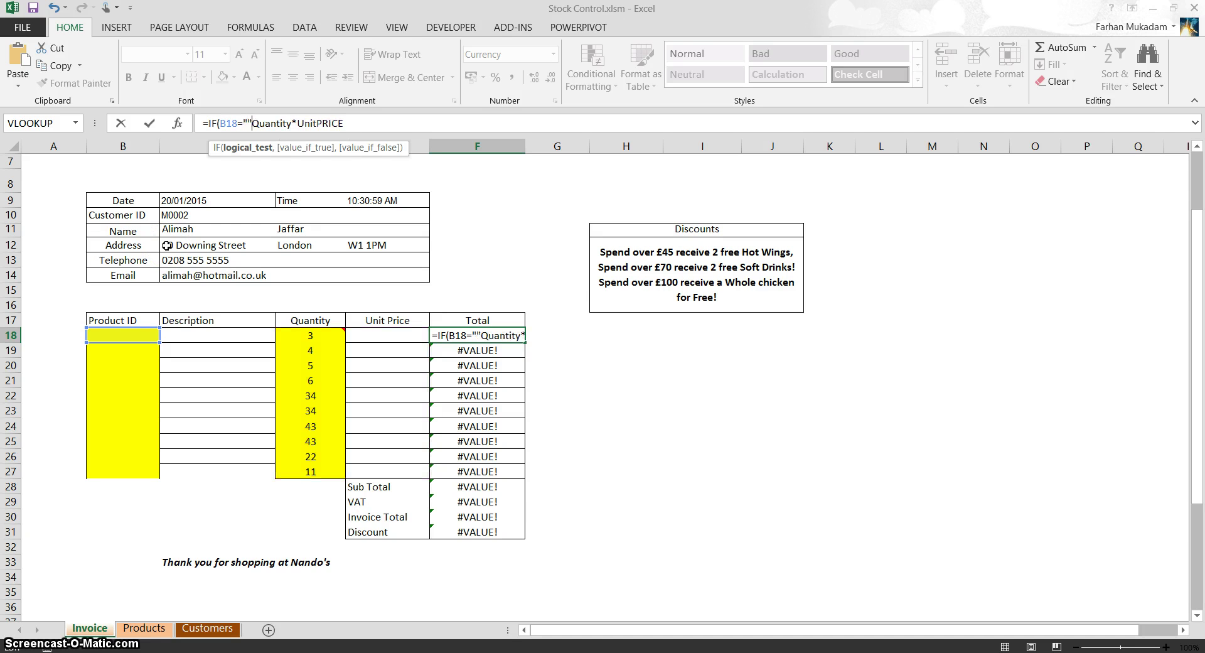
pyautogui.write(',')
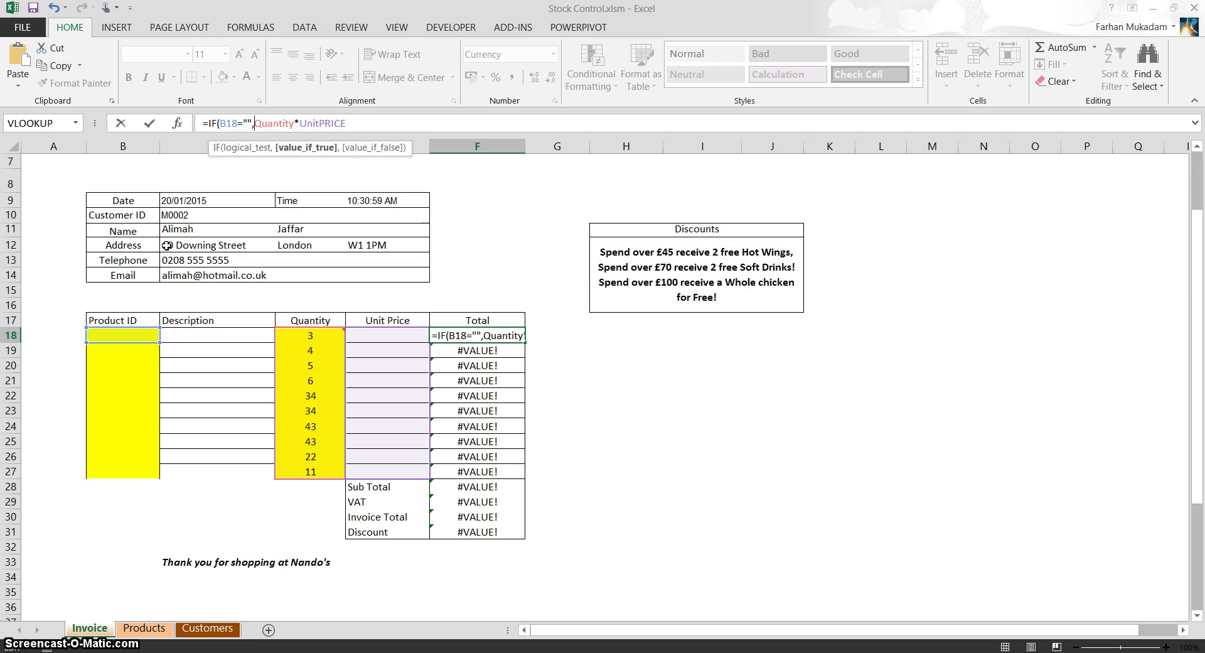
pyautogui.write('""')
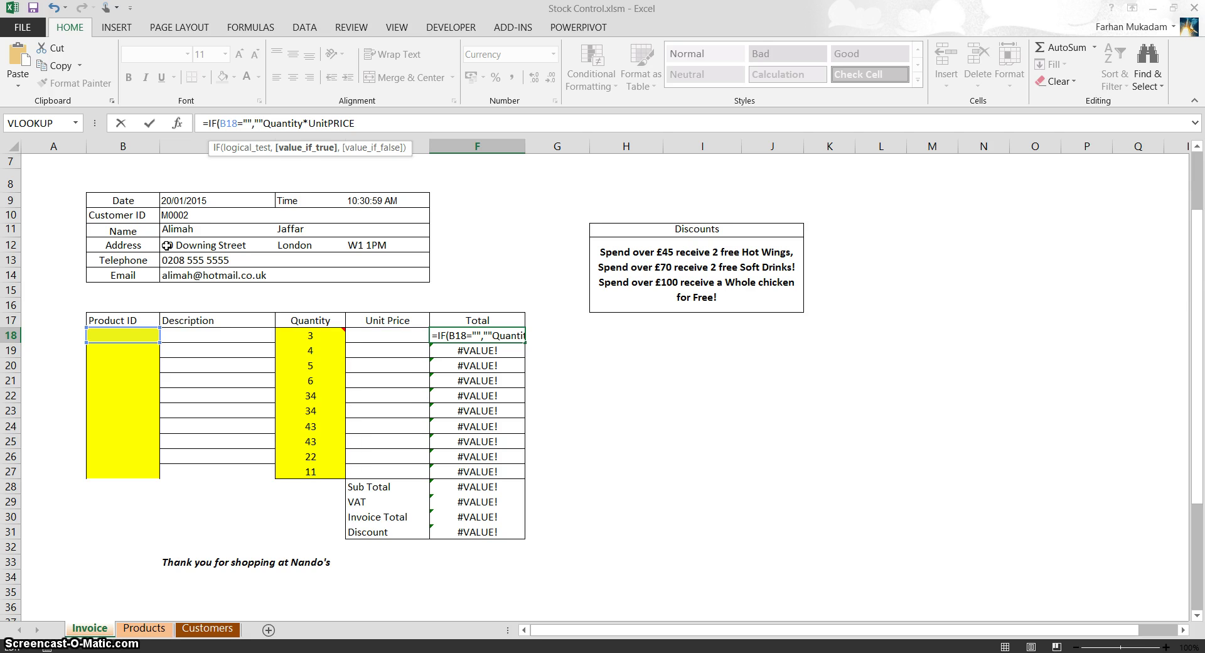
pyautogui.write(',')
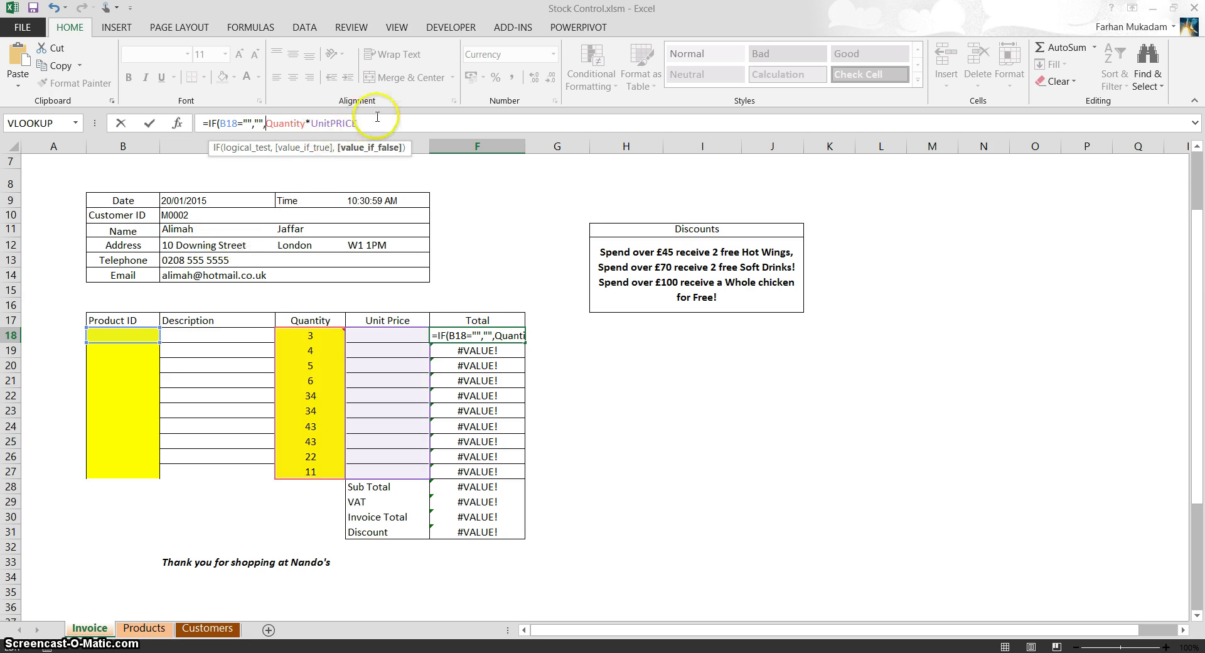
pyautogui.click(379, 125)
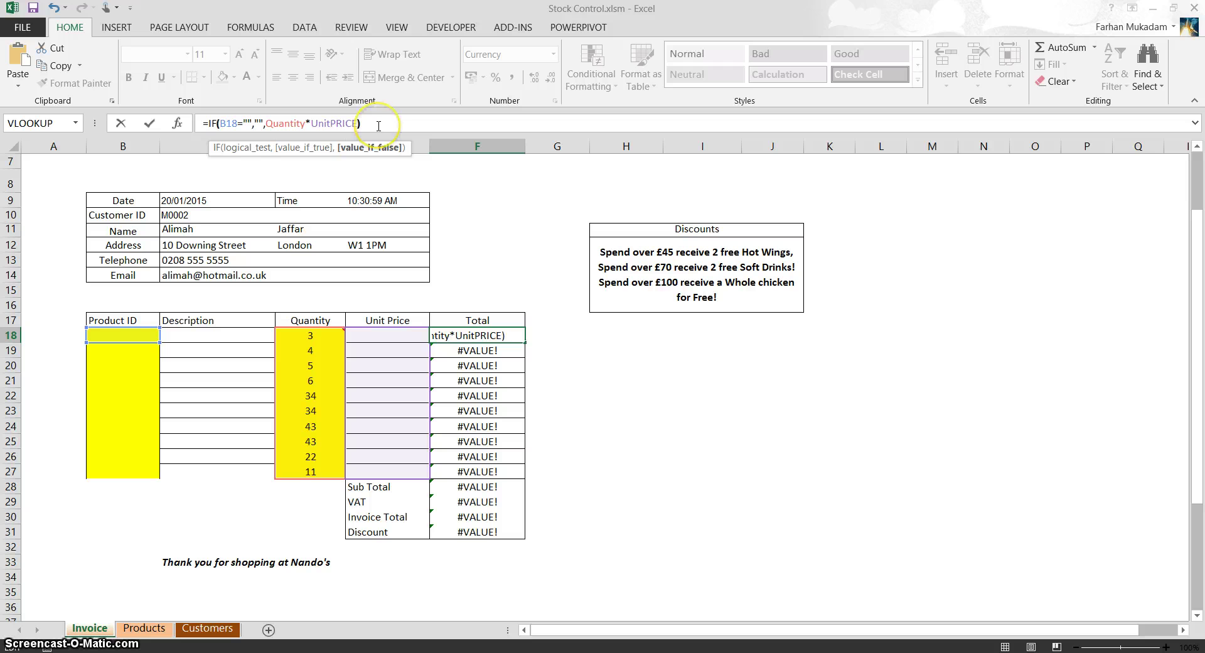
pyautogui.write(')')
pyautogui.press('Return')
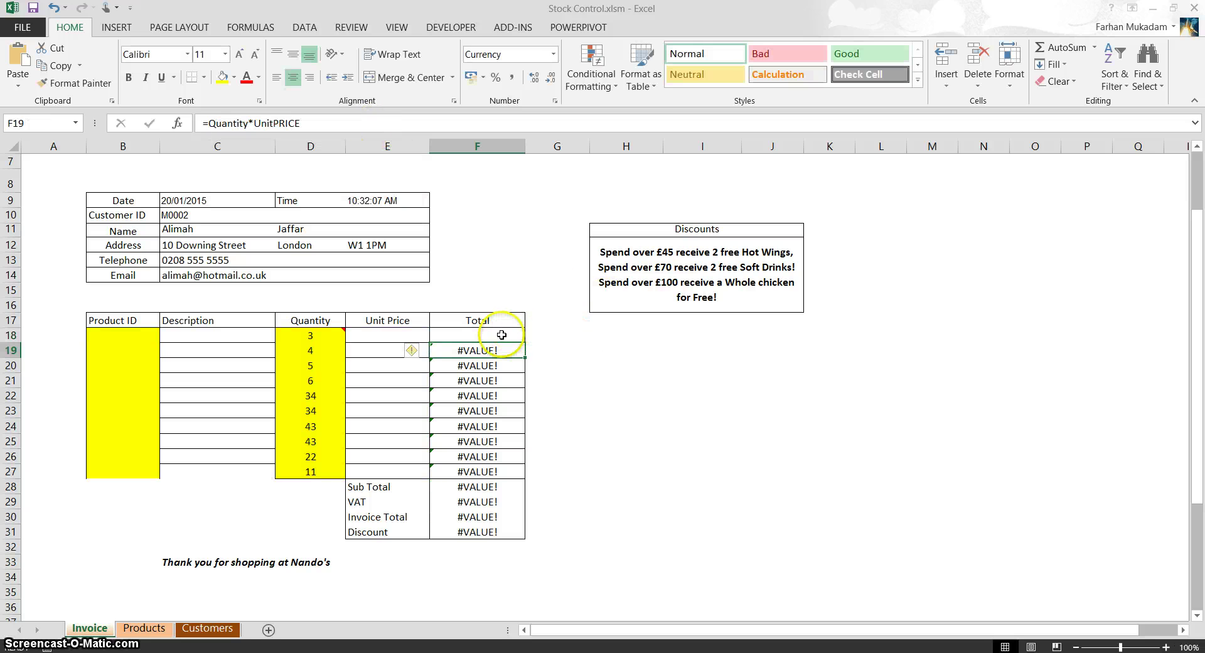
# Step: Fill the Total formula from F18 down to F27 and select the Sub Total cell F28 to check its formula
pyautogui.click(502, 335)
pyautogui.moveTo(526, 342); pyautogui.dragTo(520, 478)
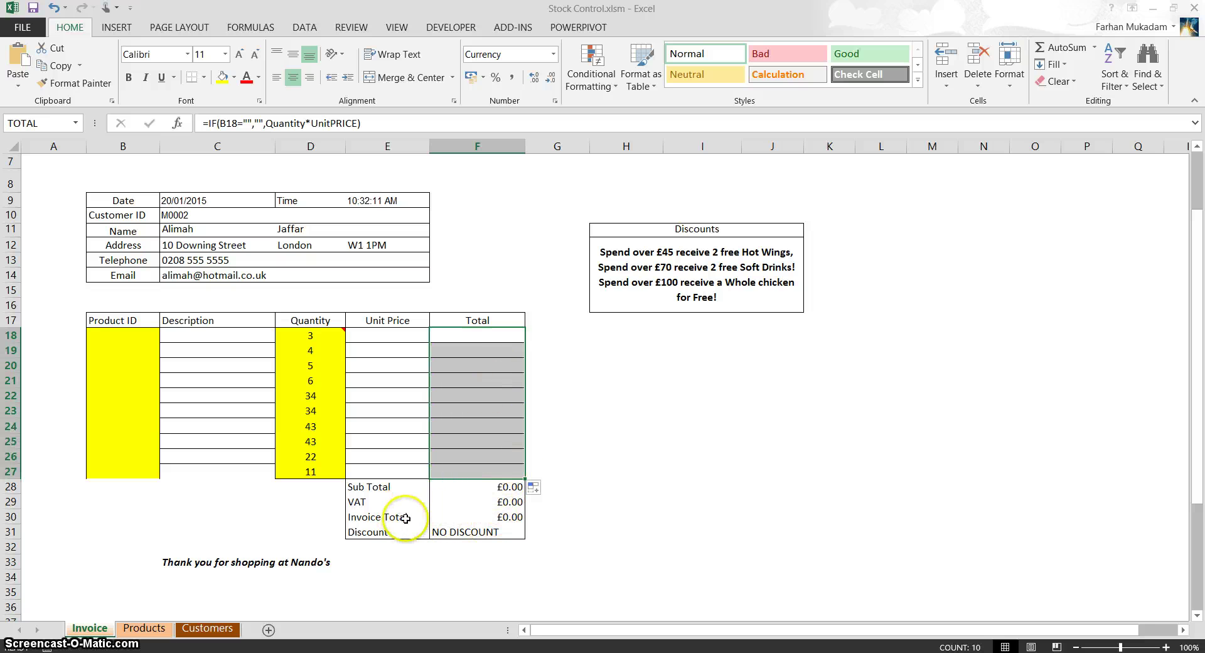
pyautogui.click(509, 503)
pyautogui.press('Up')
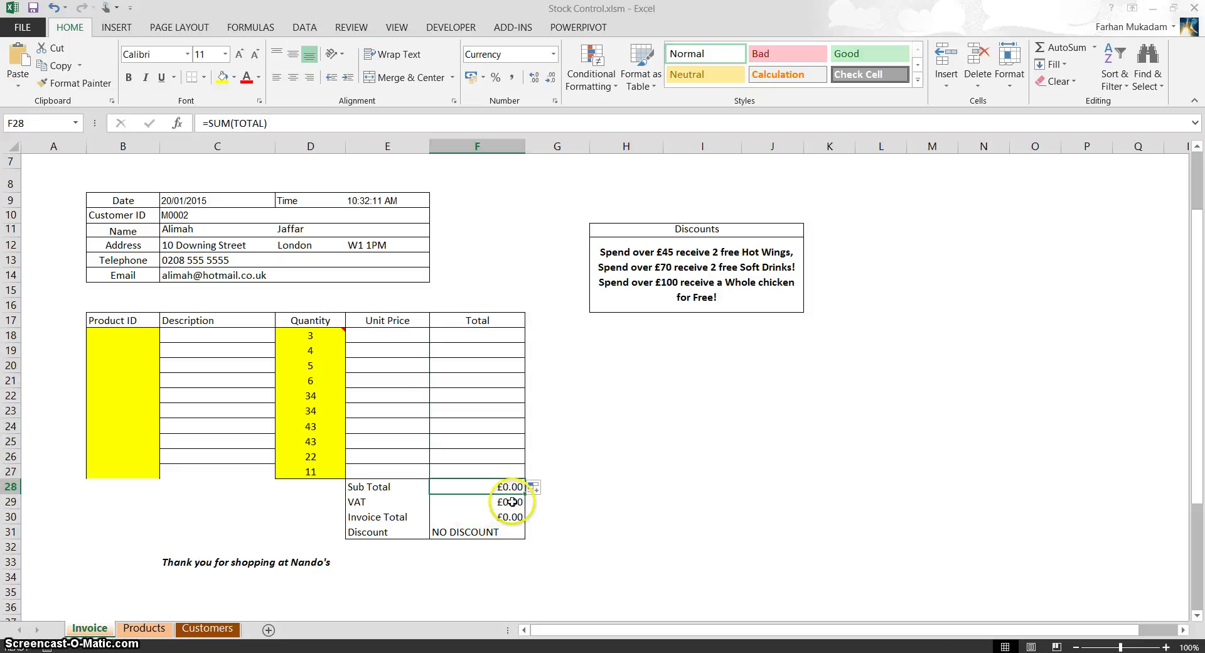
# Step: Examine the Sub Total formula in F28 and the IF formulas in the Description, Unit Price and Total cells of rows 18 and 19
pyautogui.press('Up')
pyautogui.press('Up')
pyautogui.press('Down')
pyautogui.press('Down')
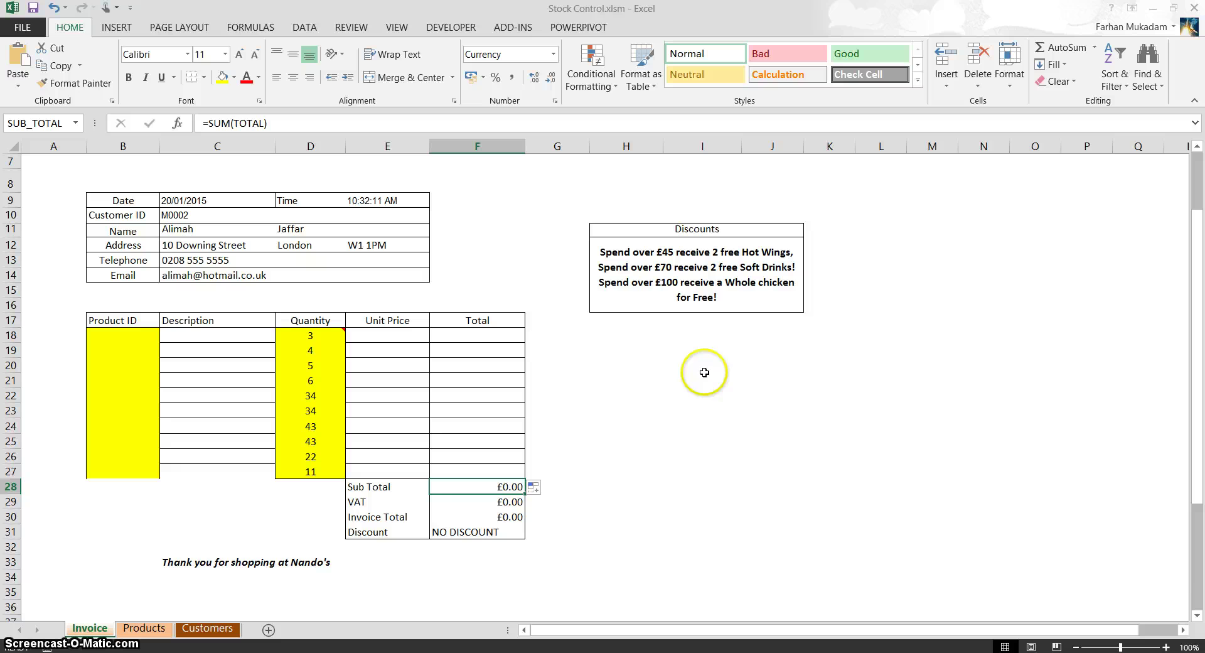
pyautogui.click(496, 351)
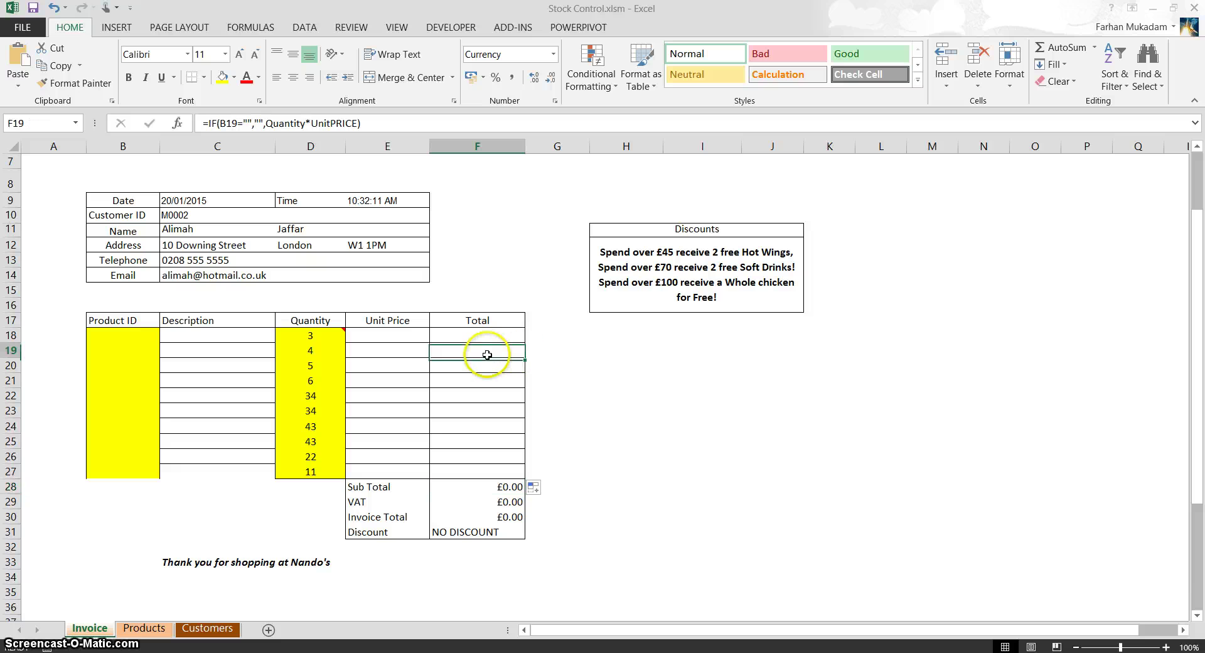
pyautogui.click(241, 348)
pyautogui.click(381, 336)
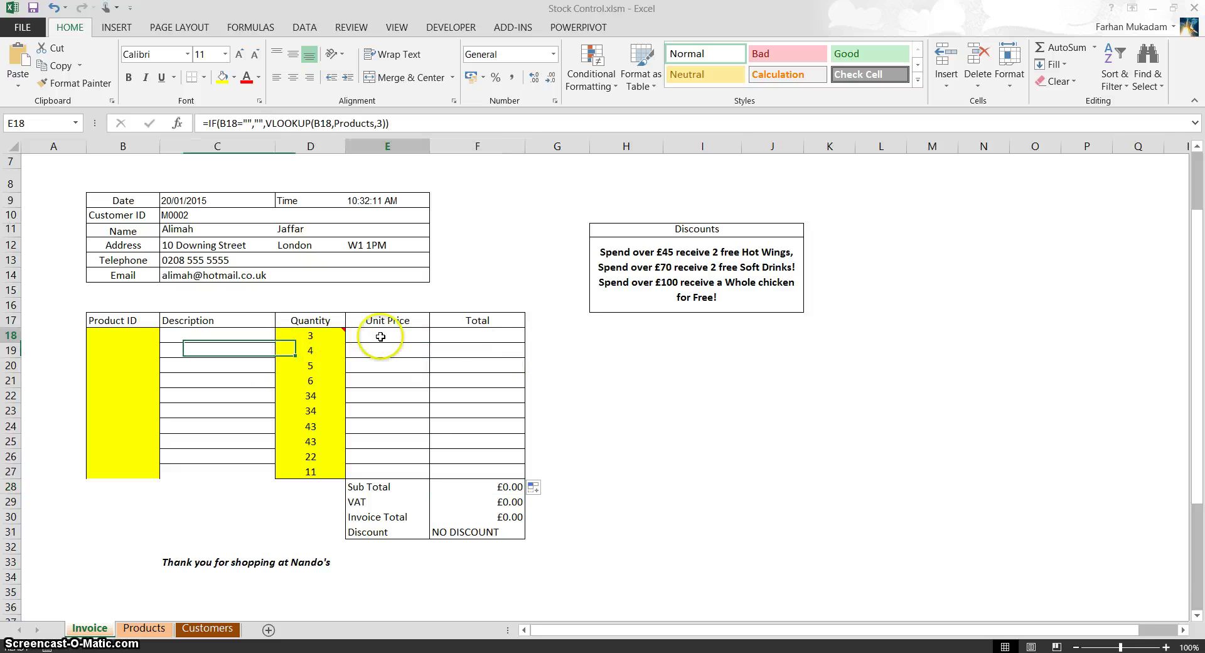
pyautogui.click(501, 339)
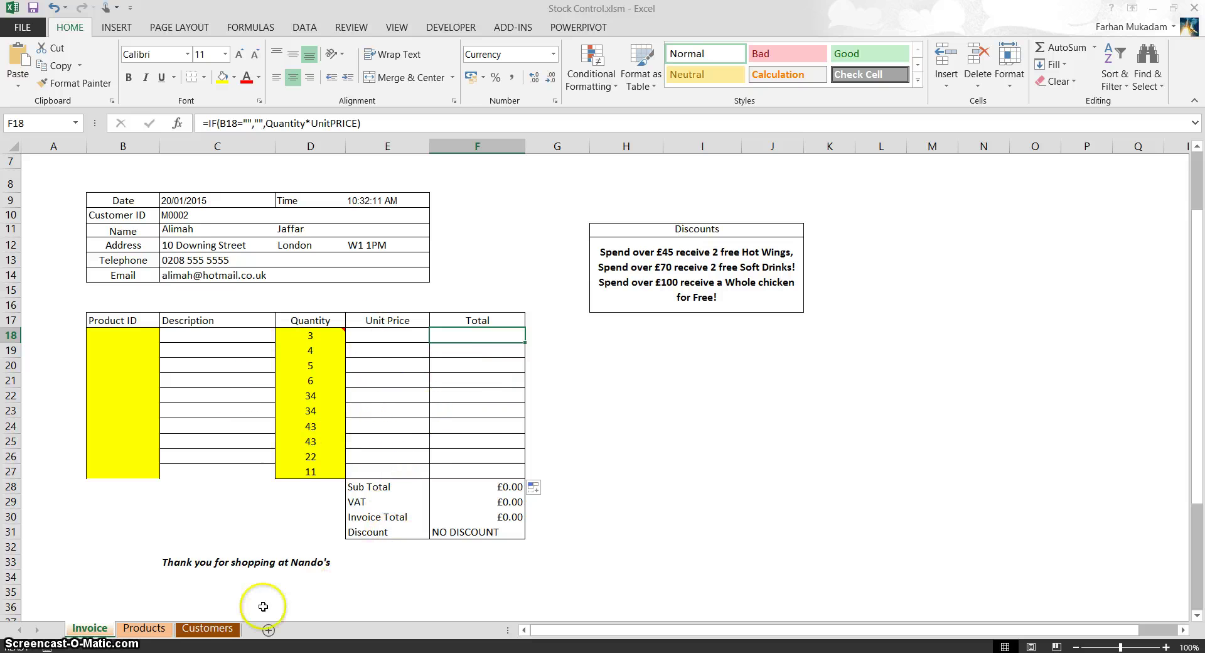
pyautogui.click(230, 338)
pyautogui.click(478, 342)
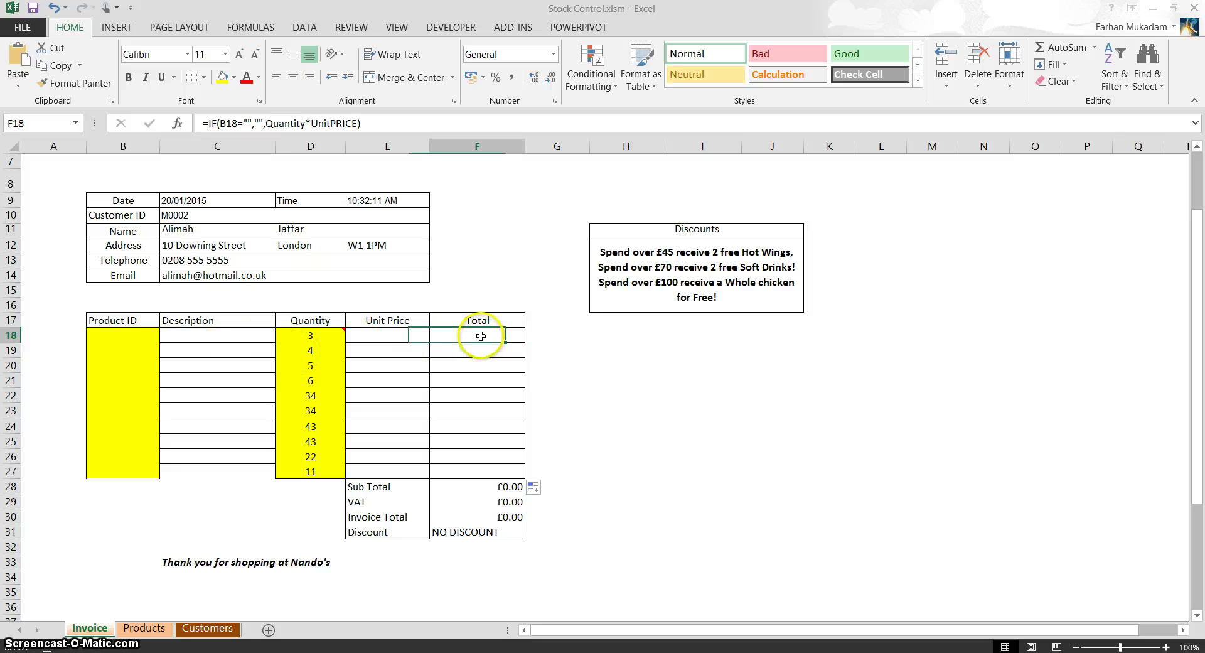
# Step: Replace B19 in the logical test of C19's IF formula with the named Product ID range PID, covering B18:B27
pyautogui.click(207, 351)
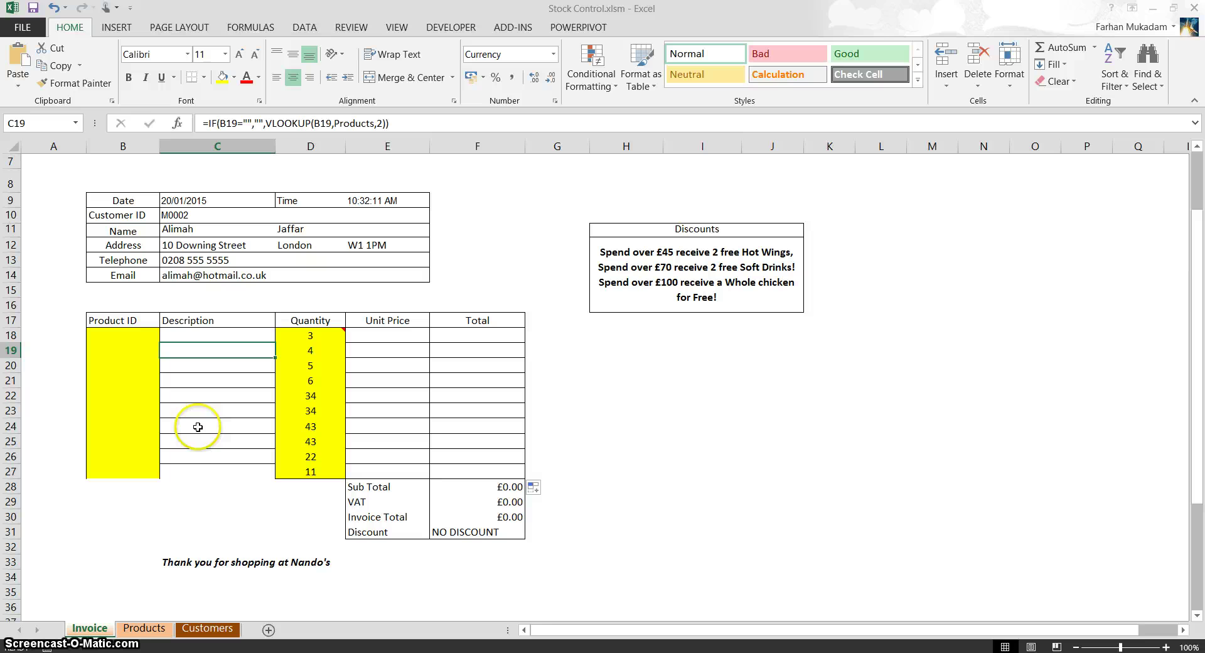
pyautogui.click(239, 124)
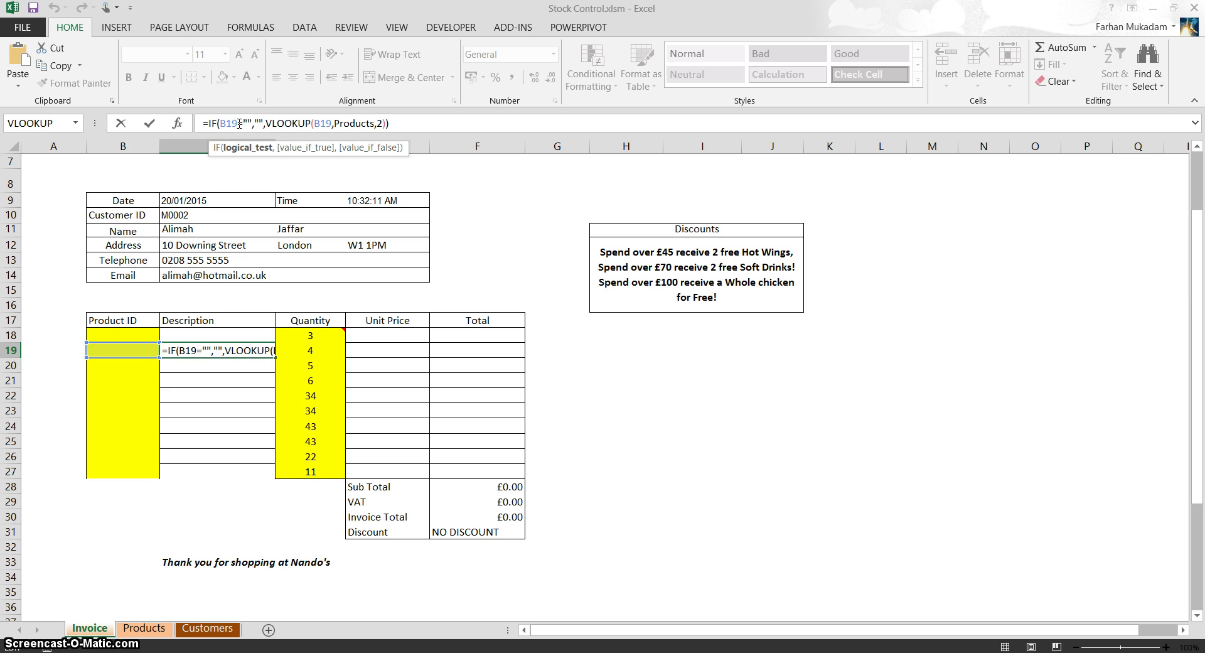
pyautogui.press('BackSpace')
pyautogui.press('BackSpace')
pyautogui.press('BackSpace')
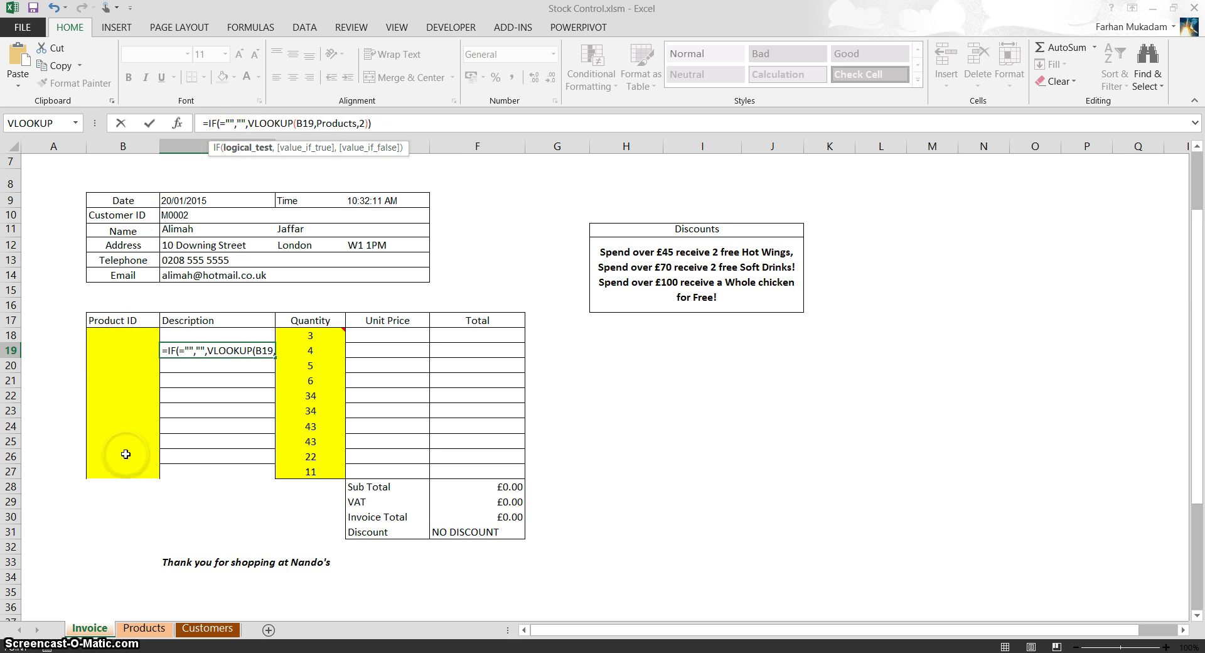
pyautogui.moveTo(126, 454); pyautogui.dragTo(125, 472)
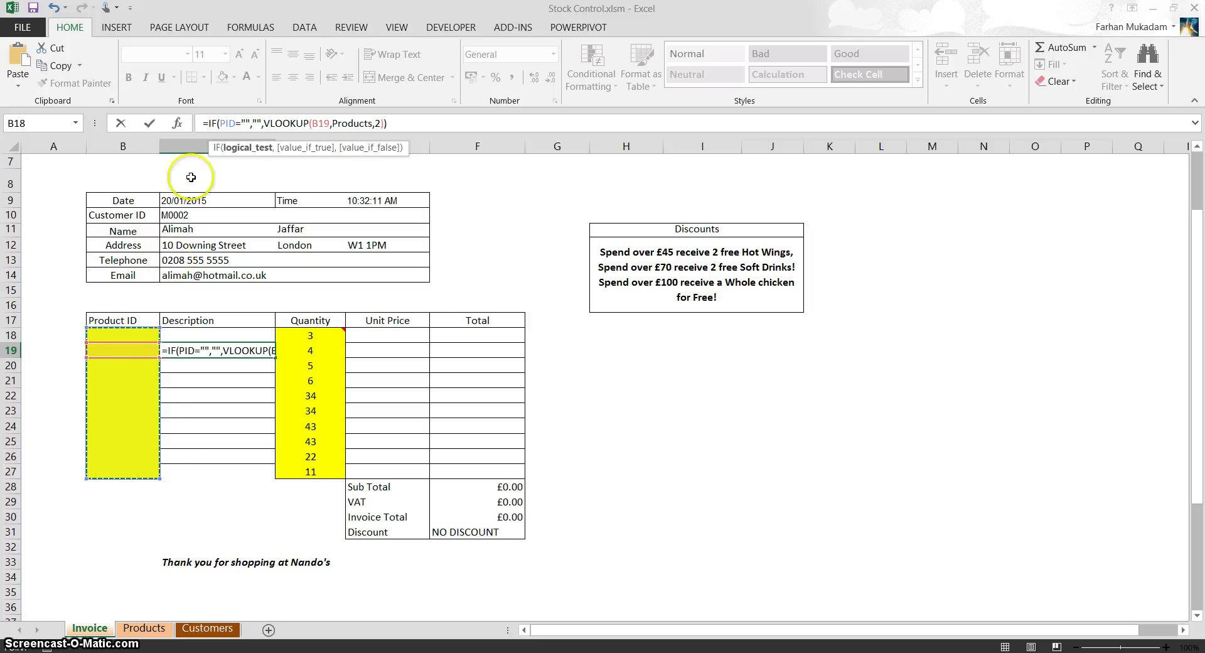
# Step: Replace the VLOOKUP lookup value B19 in C19 with PID, enter =IF(PID="","",VLOOKUP(PID,Products,2)), and reselect C19 to check it
pyautogui.click(323, 124)
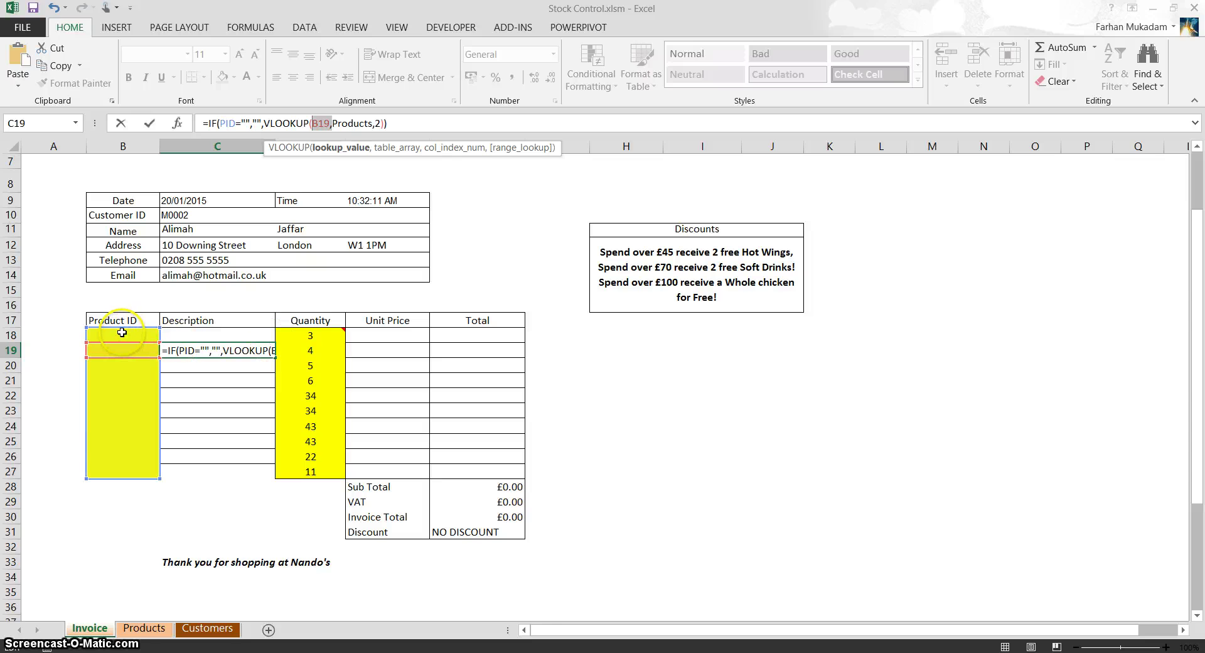
pyautogui.moveTo(123, 462); pyautogui.dragTo(121, 475)
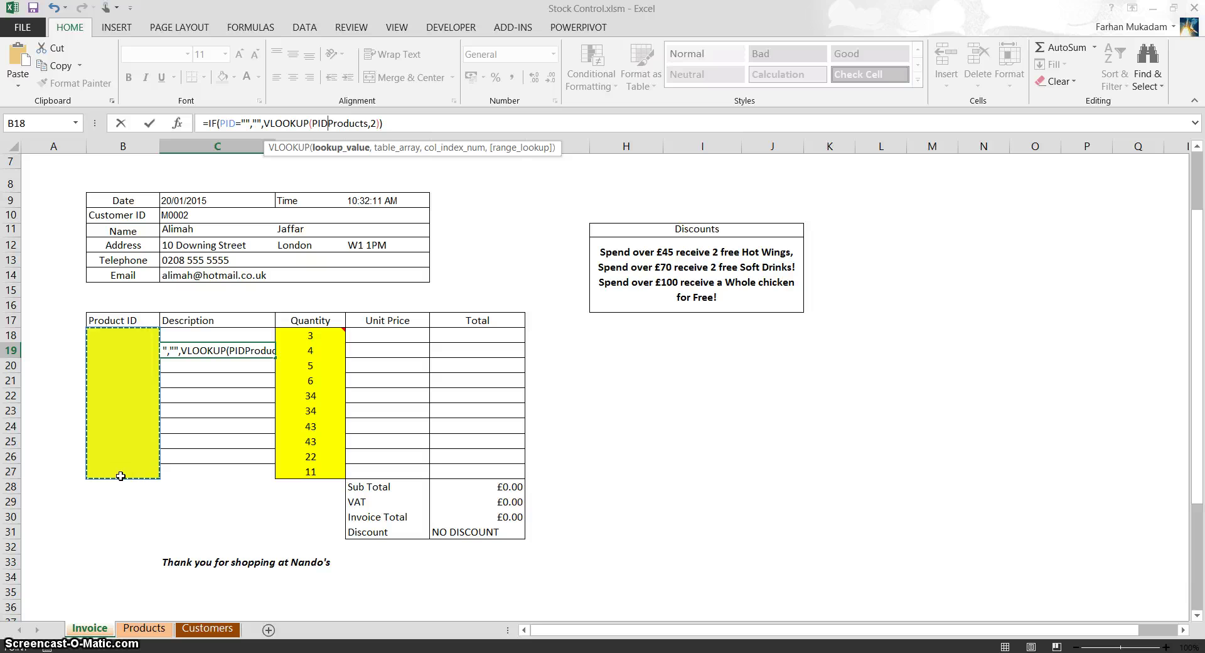
pyautogui.write(',')
pyautogui.press('Return')
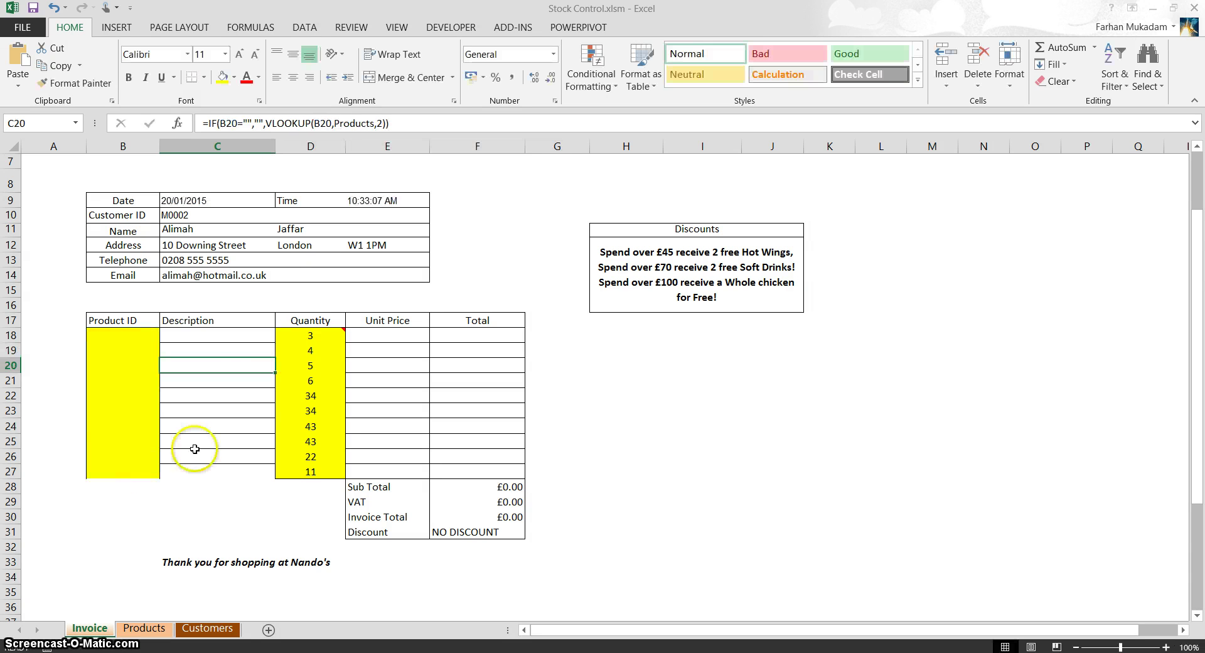
pyautogui.click(226, 347)
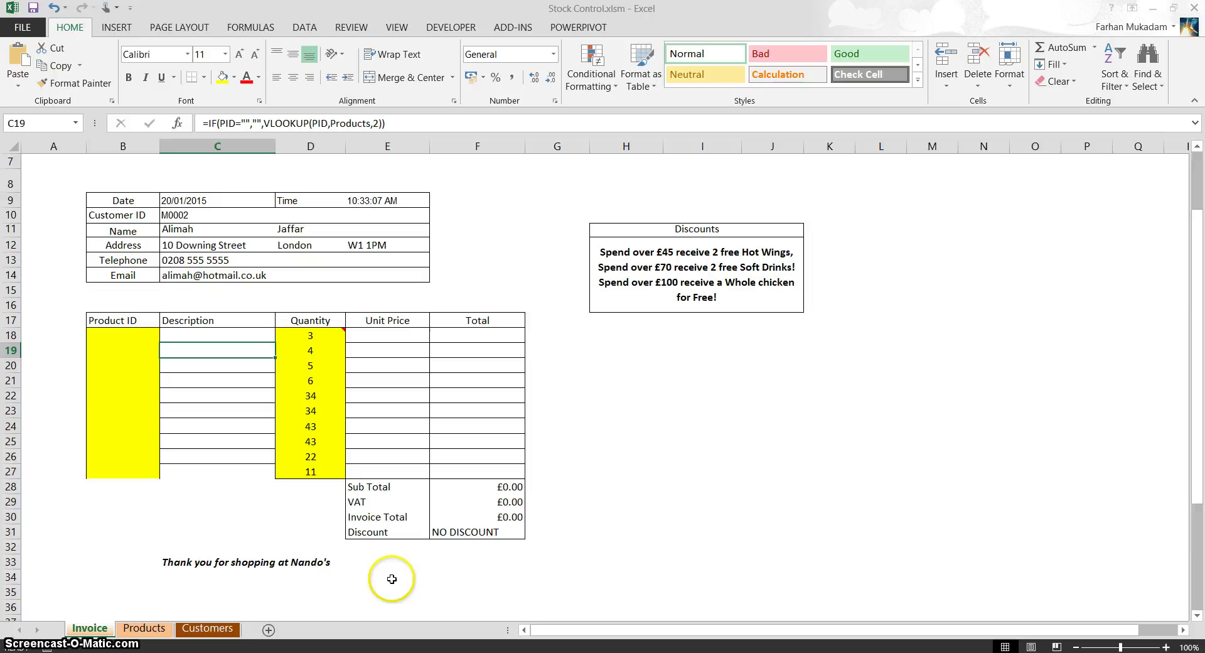